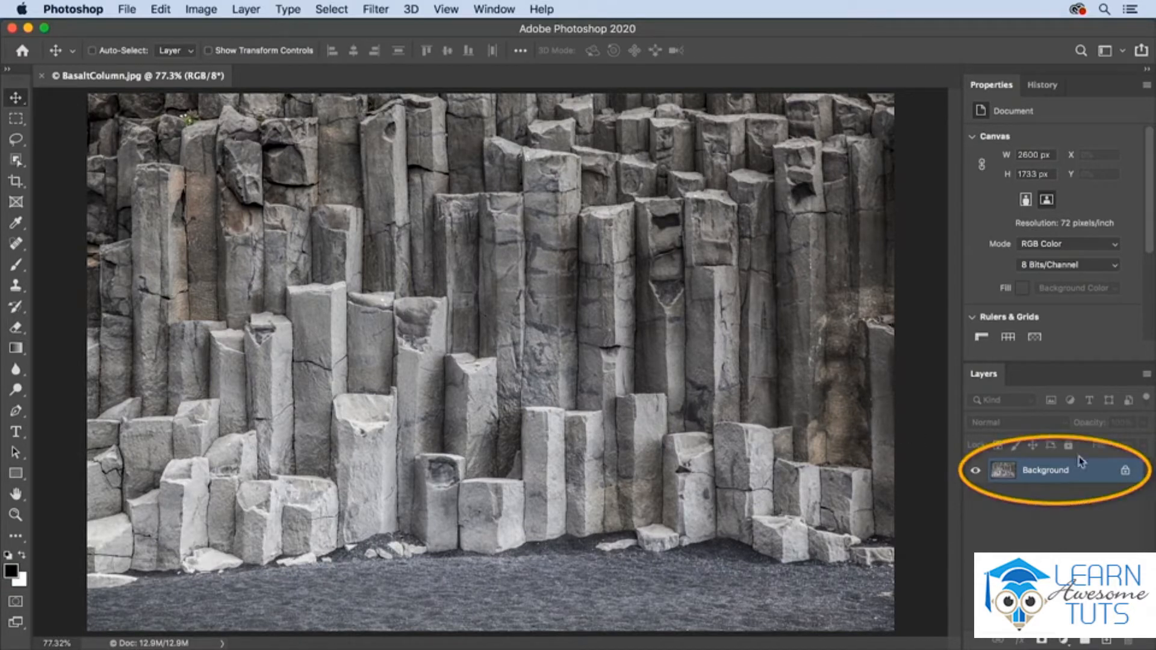
Step: Unlock the background layer and scale the basalt photo down to about 14.4% near the canvas centre
{"action": "left_click", "coordinate": [1126, 473]}
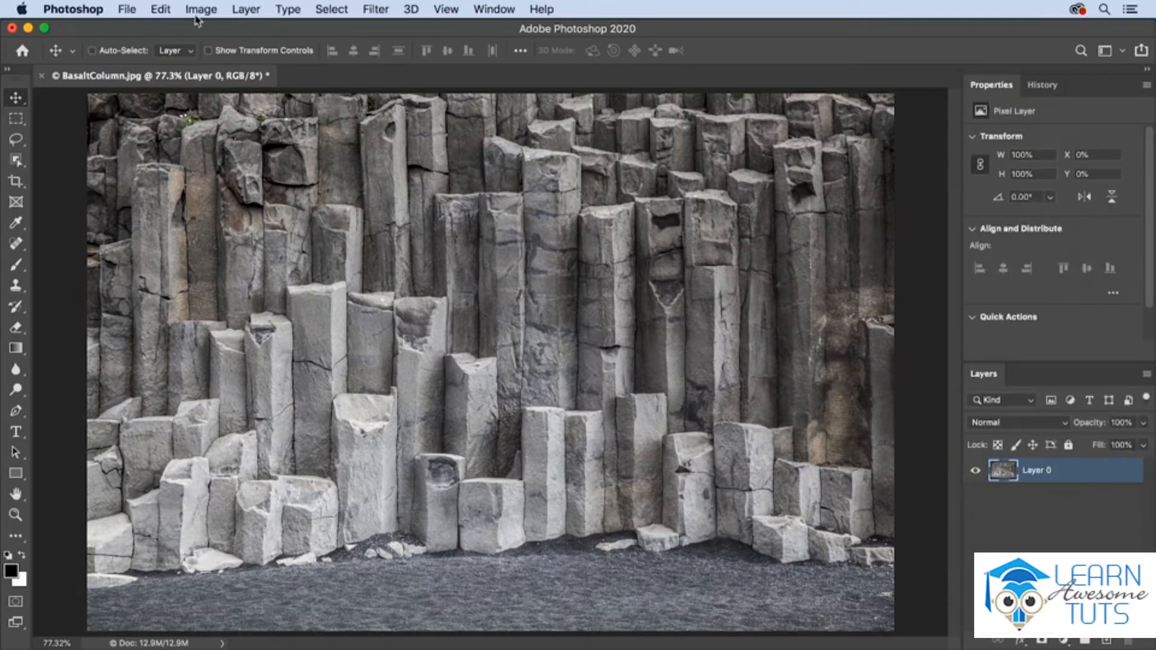
{"action": "left_click", "coordinate": [165, 11]}
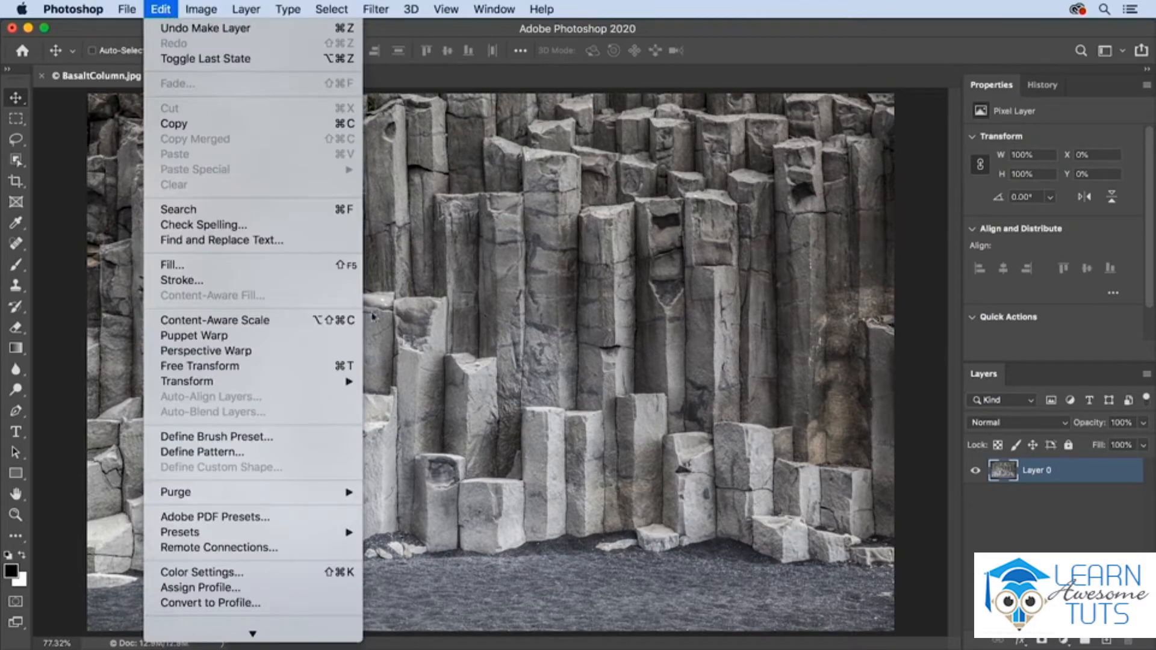
{"action": "mouse_move", "coordinate": [337, 381]}
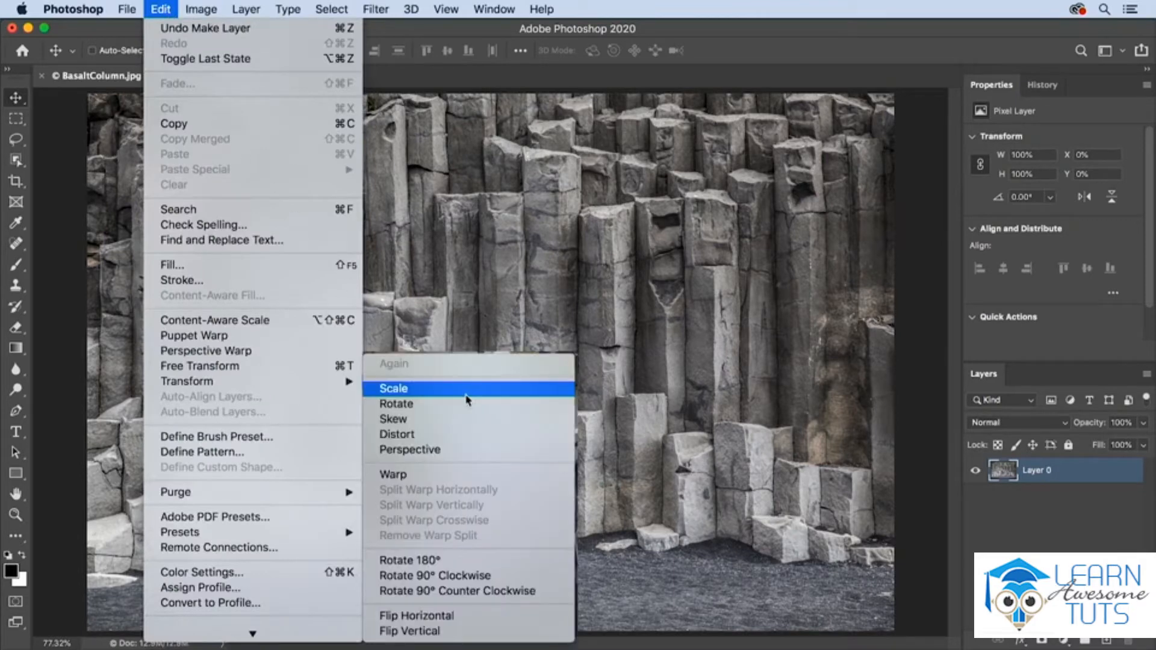
{"action": "left_click", "coordinate": [467, 400]}
{"action": "left_click_drag", "start_coordinate": [874, 95], "coordinate": [534, 348]}
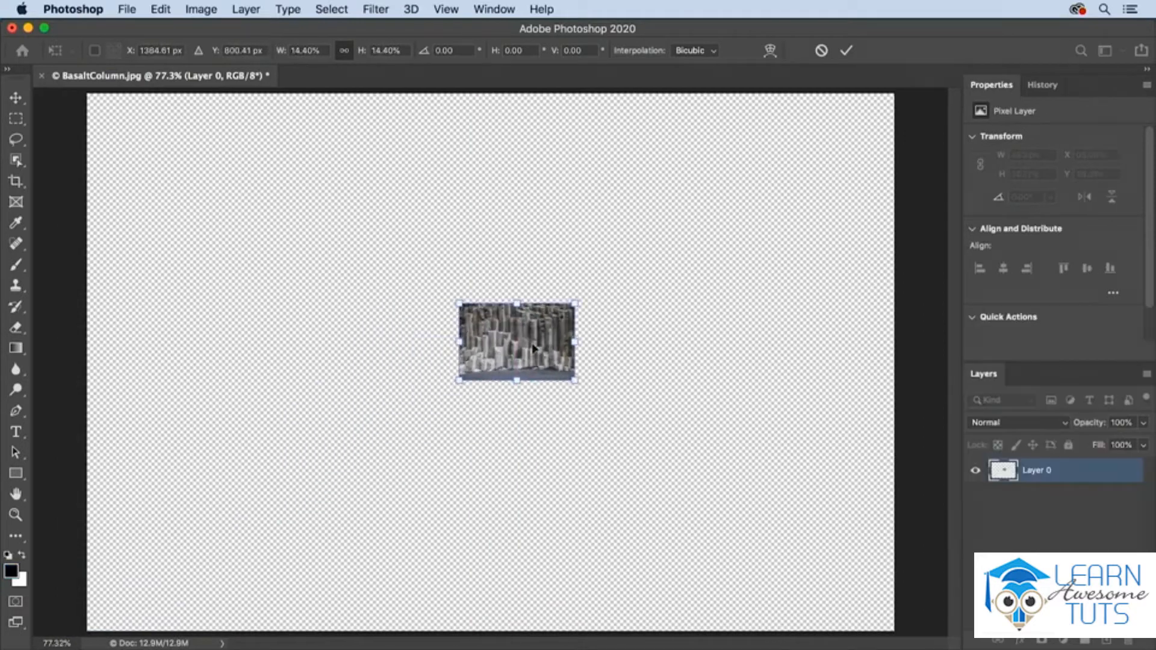
Step: Warp the small photo with the Arch preset at a 10% bend and apply the transform
{"action": "left_click", "coordinate": [769, 51]}
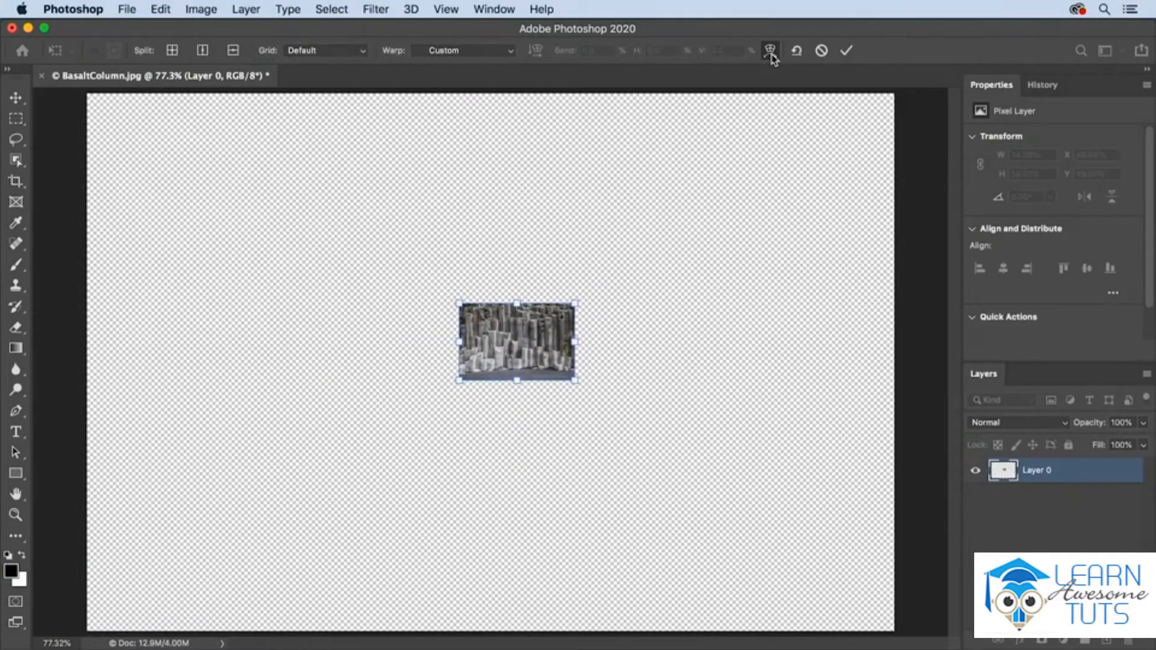
{"action": "left_click", "coordinate": [493, 52]}
{"action": "left_click", "coordinate": [486, 124]}
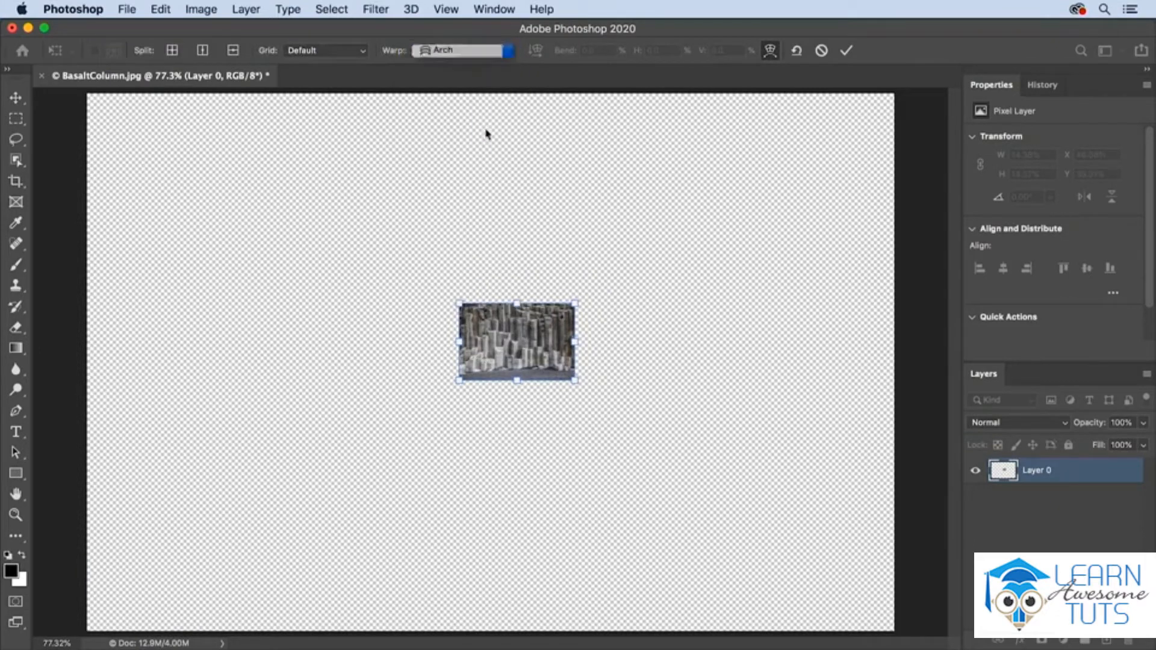
{"action": "left_click_drag", "start_coordinate": [601, 52], "coordinate": [563, 53]}
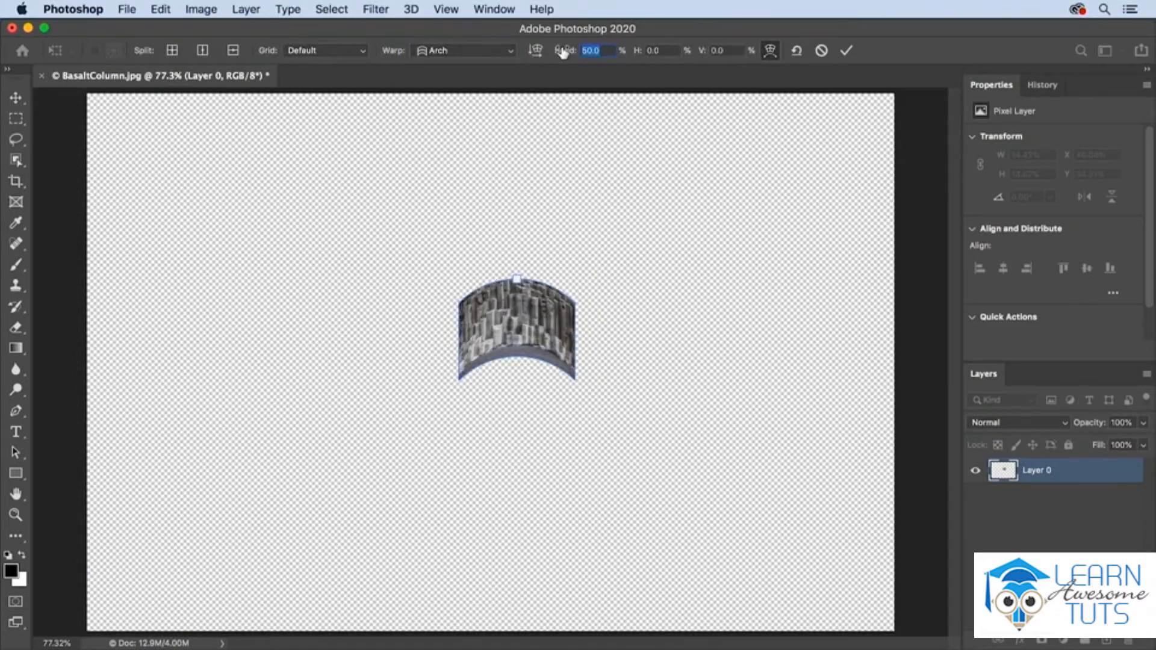
{"action": "type", "text": "10"}
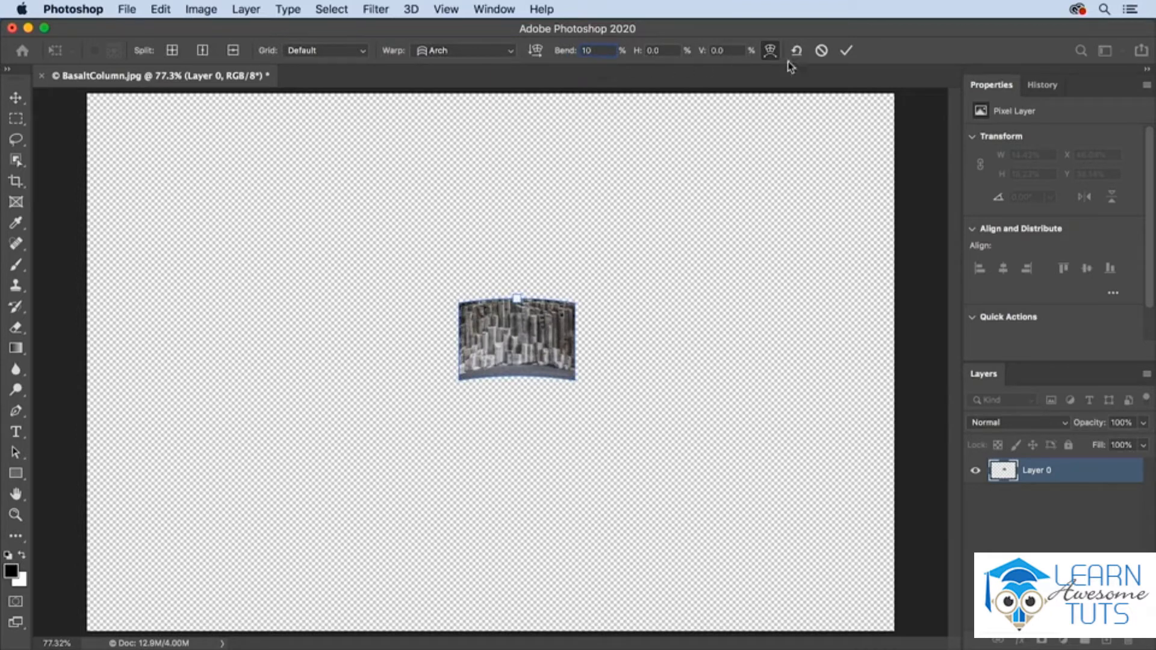
{"action": "left_click", "coordinate": [847, 51]}
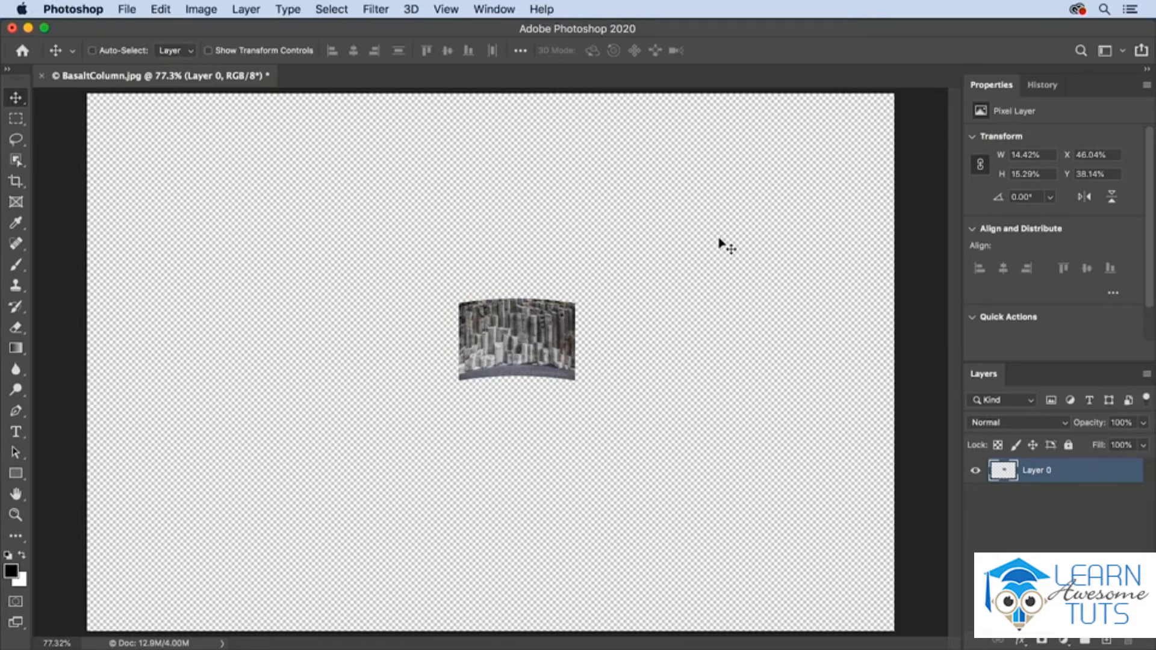
Step: Scale the arched photo back up to nearly fill the canvas and reposition it centrally
{"action": "left_click", "coordinate": [152, 12]}
{"action": "mouse_move", "coordinate": [250, 382]}
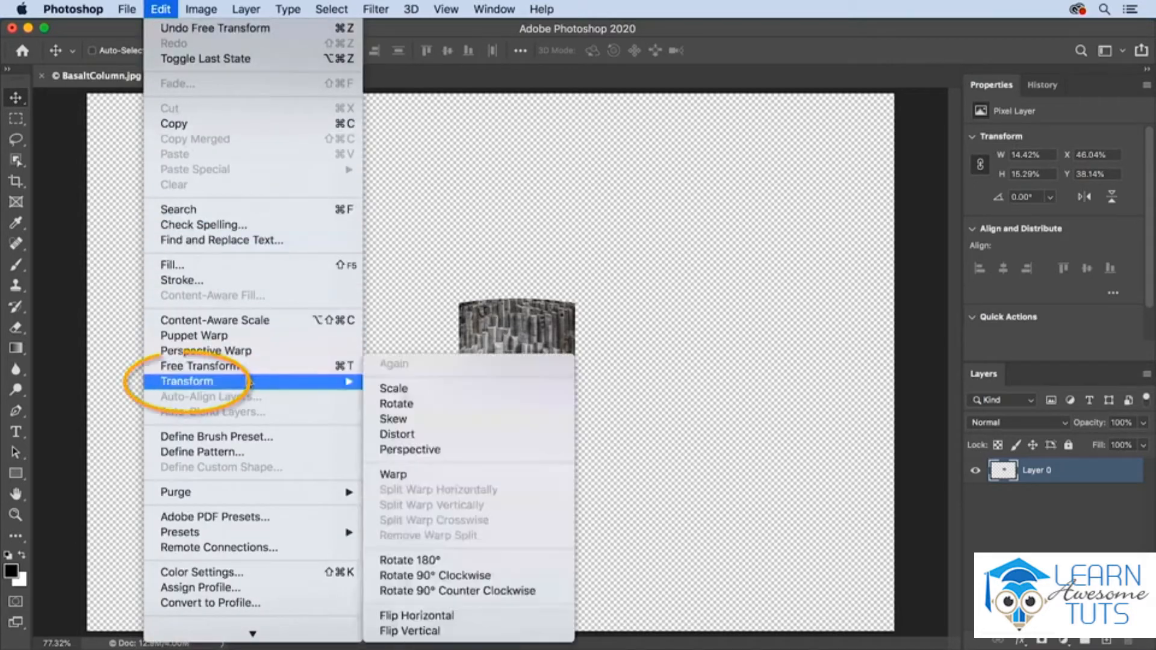
{"action": "left_click", "coordinate": [404, 387]}
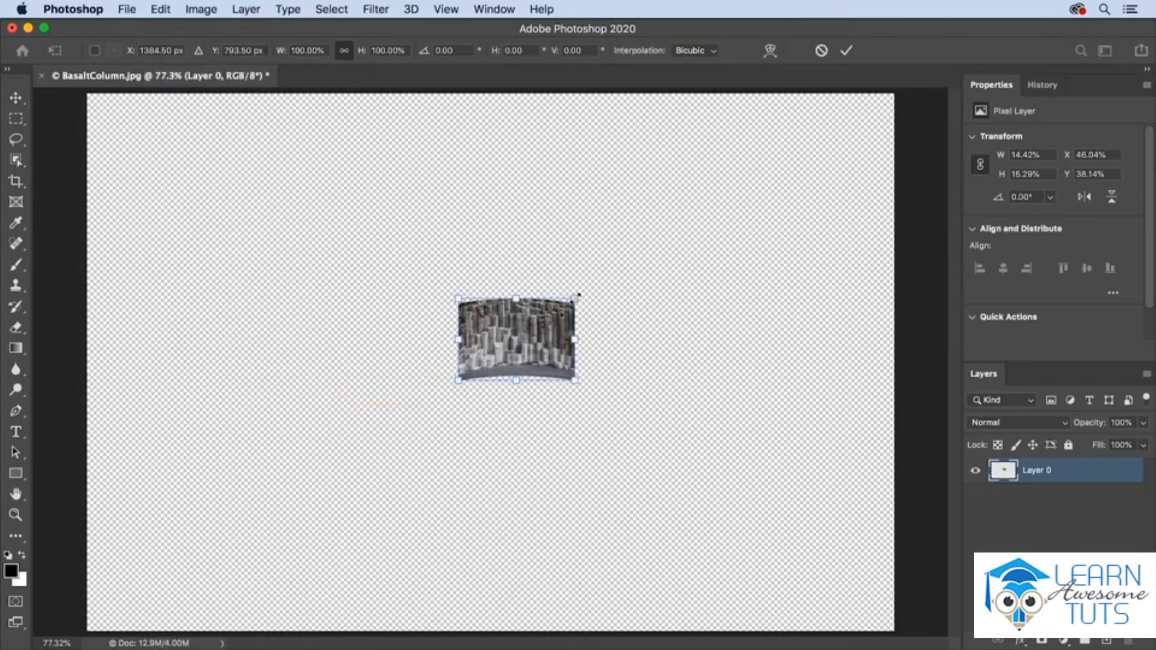
{"action": "left_click_drag", "start_coordinate": [555, 297], "coordinate": [869, 118]}
{"action": "left_click_drag", "start_coordinate": [771, 204], "coordinate": [735, 189]}
{"action": "key", "text": "Return"}
Step: Counter the arch on the enlarged photo by applying an Arch warp with a -10% bend
{"action": "key", "text": "super+t"}
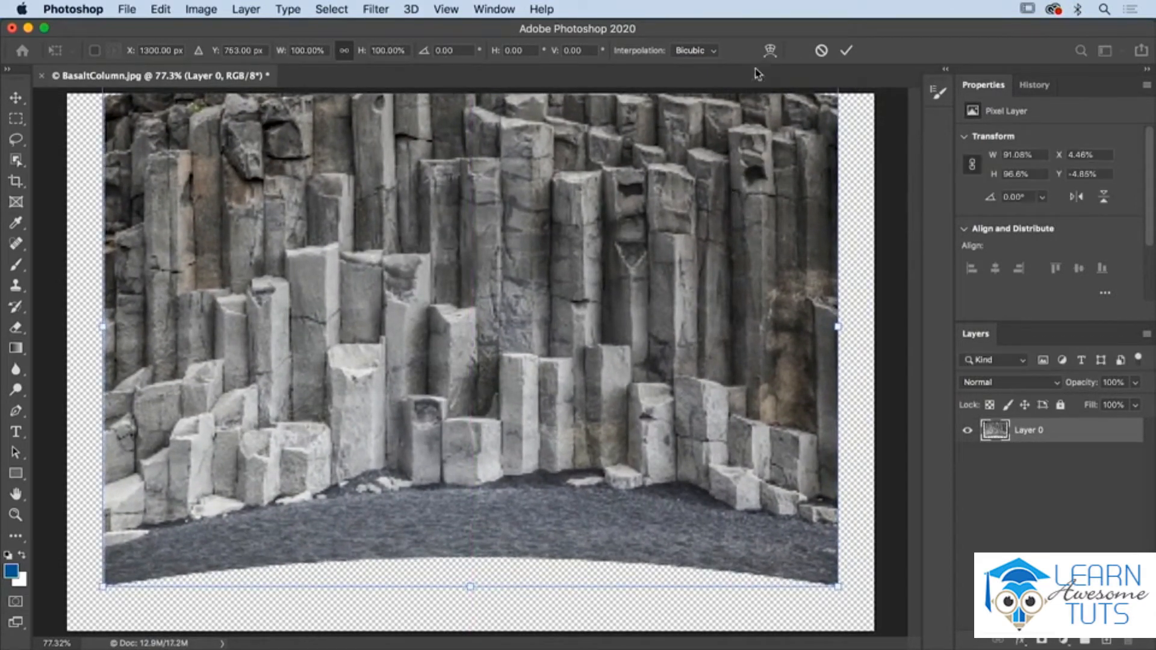
{"action": "left_click", "coordinate": [776, 54]}
{"action": "left_click", "coordinate": [481, 52]}
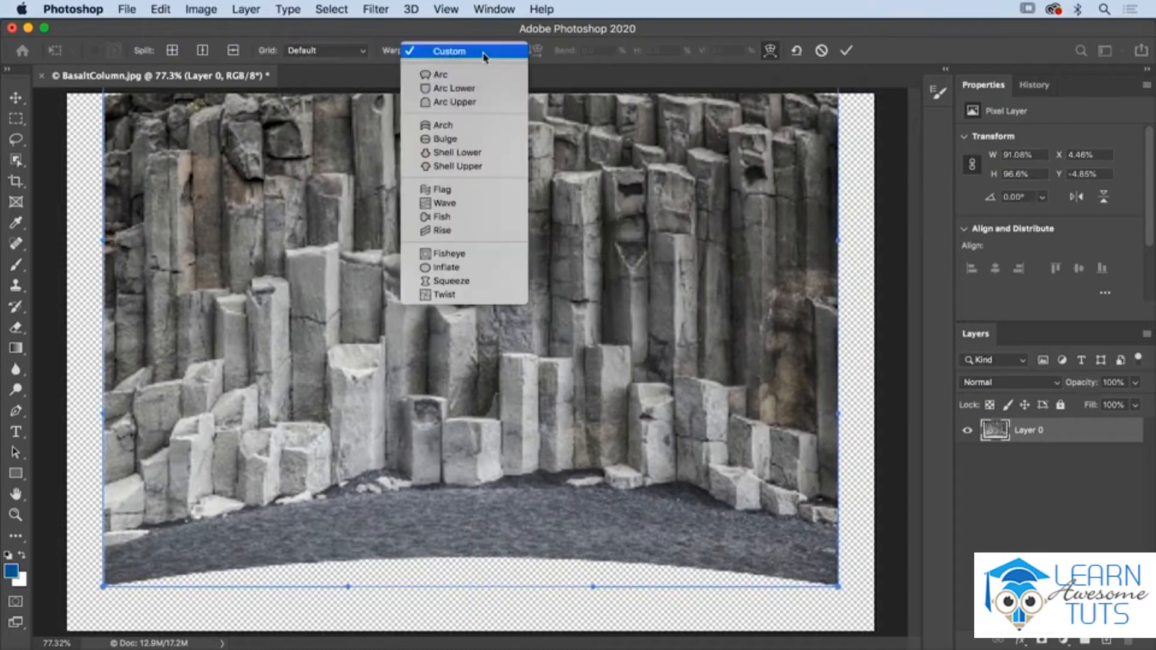
{"action": "left_click", "coordinate": [472, 124]}
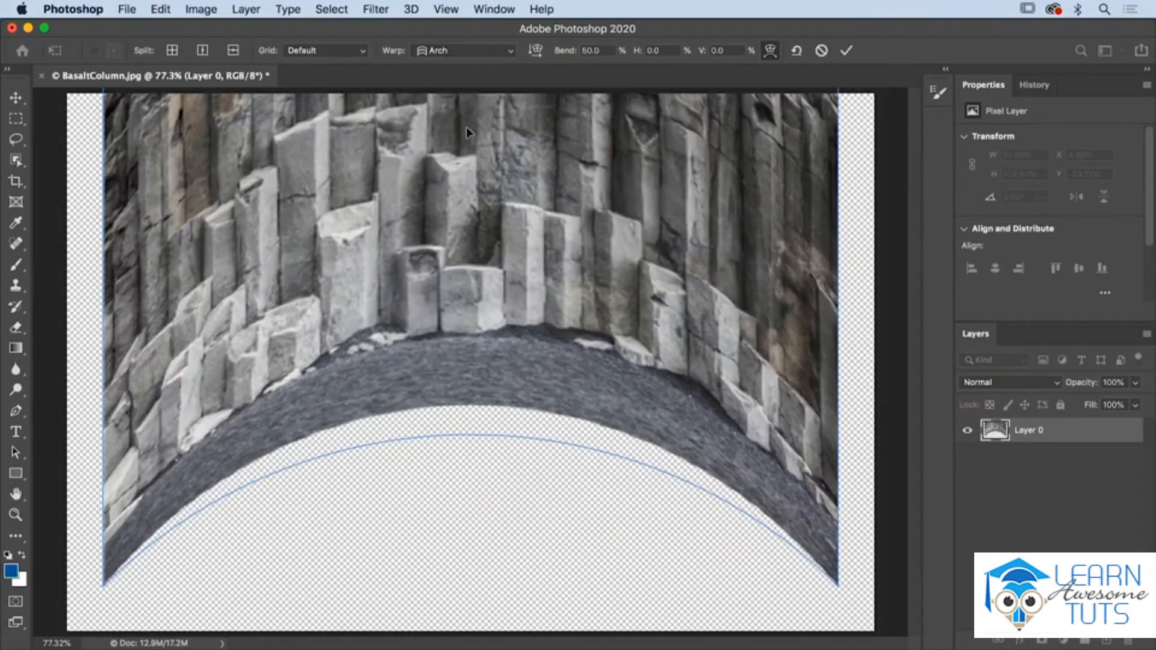
{"action": "type", "text": "-"}
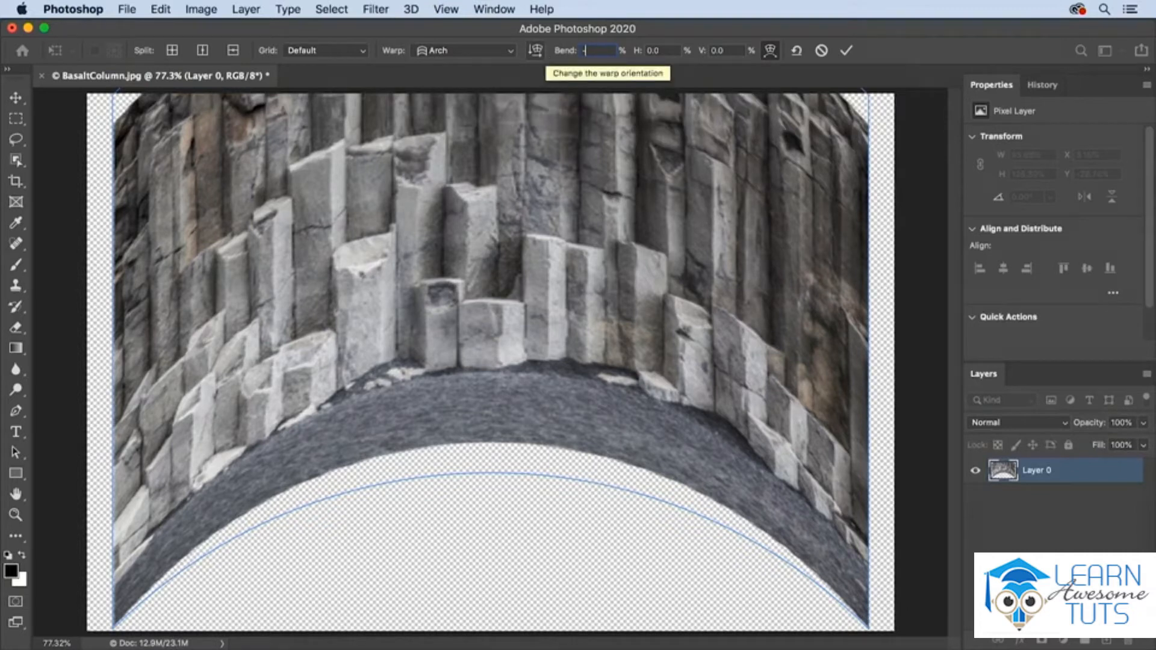
{"action": "type", "text": "10"}
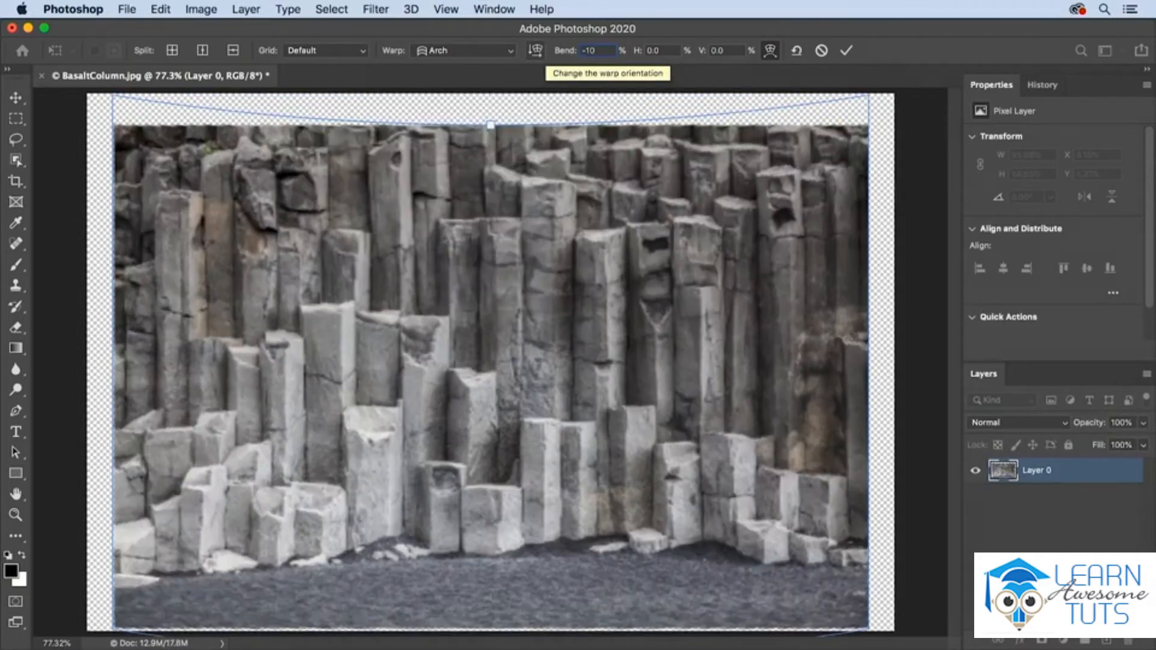
{"action": "left_click", "coordinate": [847, 53]}
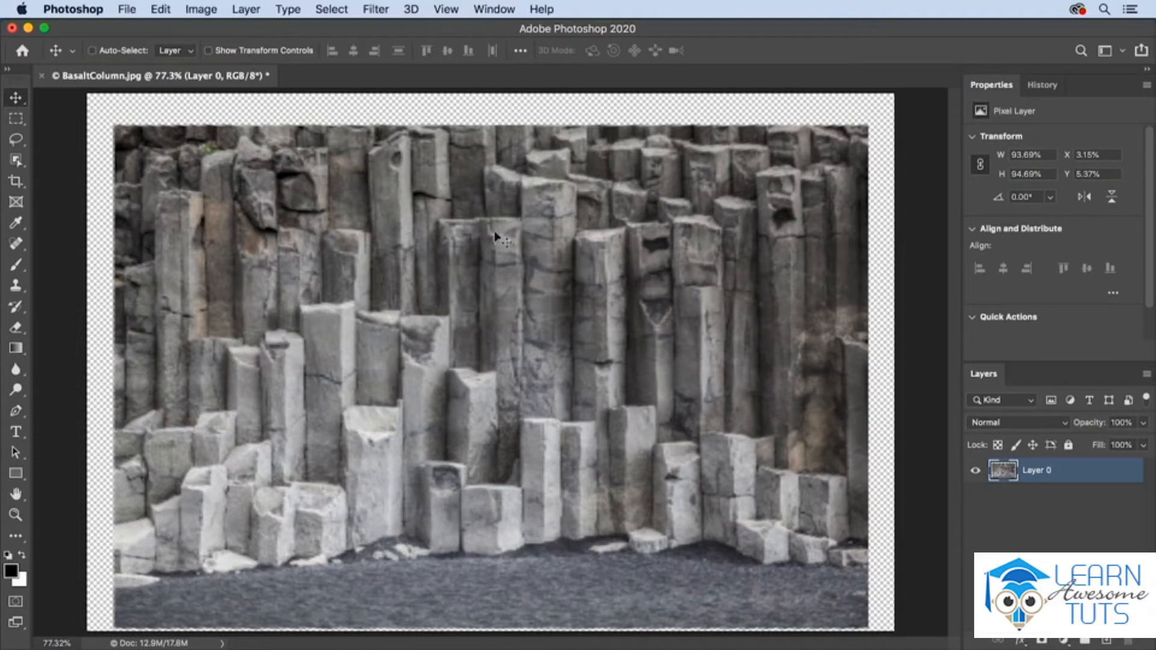
Step: Revert the document to its original BasaltColumn.jpg history snapshot and show the document properties again
{"action": "left_click", "coordinate": [1042, 86]}
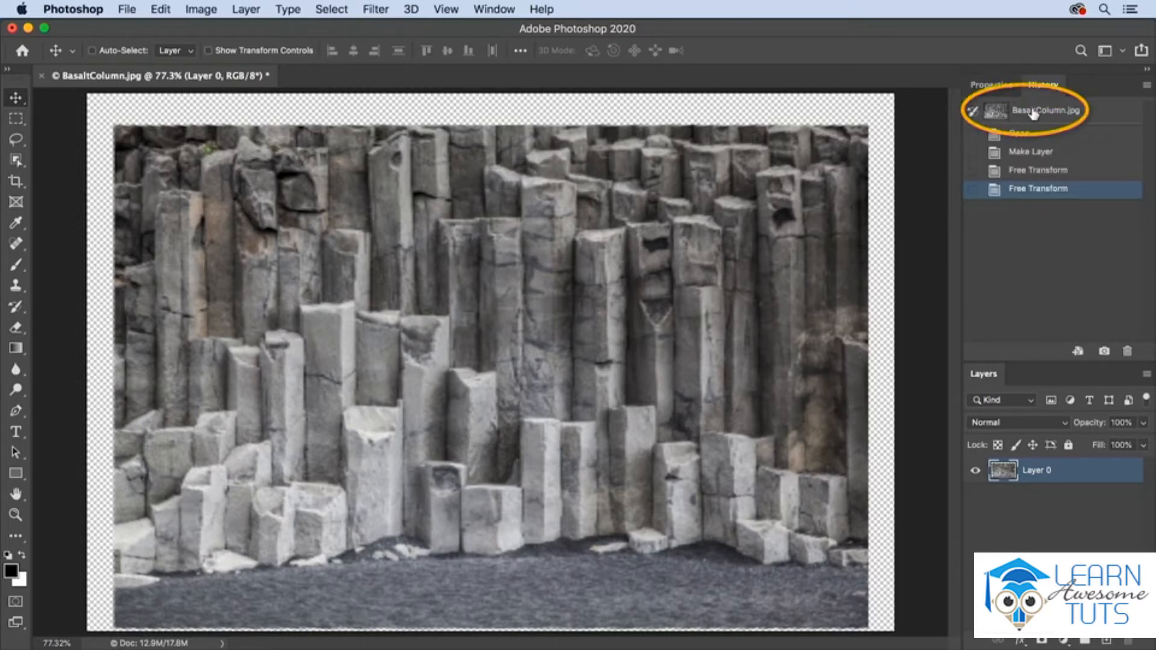
{"action": "left_click", "coordinate": [1034, 113]}
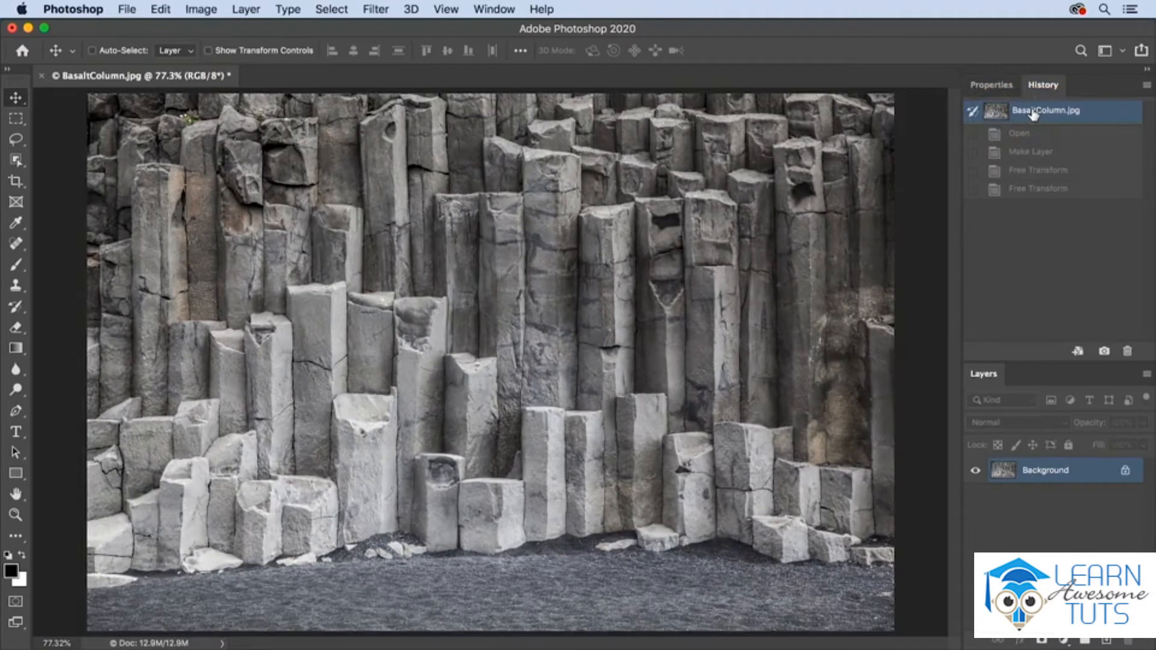
{"action": "left_click", "coordinate": [1002, 88]}
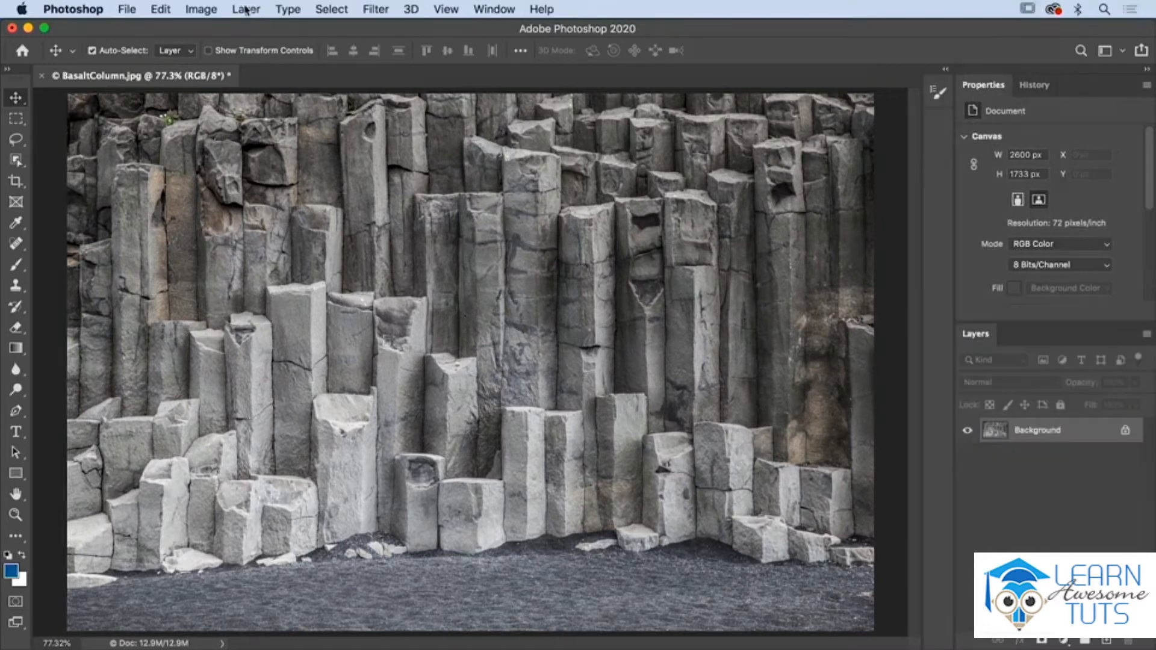
Step: Convert the Background layer to a Smart Object
{"action": "left_click", "coordinate": [245, 9]}
{"action": "mouse_move", "coordinate": [280, 317]}
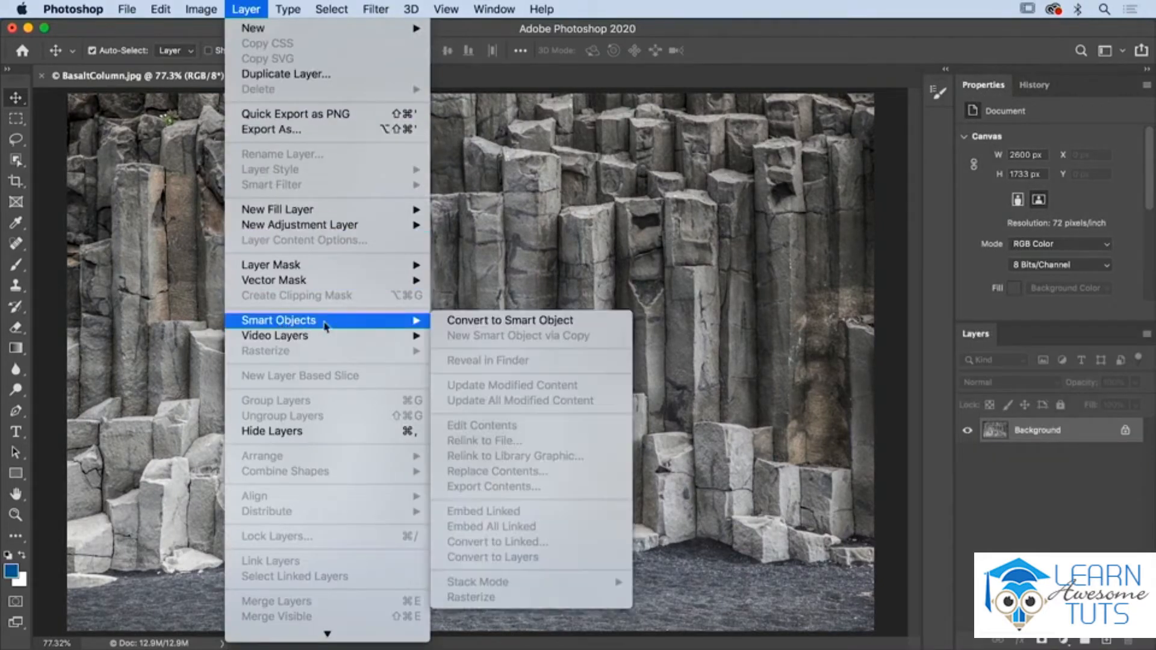
{"action": "left_click", "coordinate": [450, 321]}
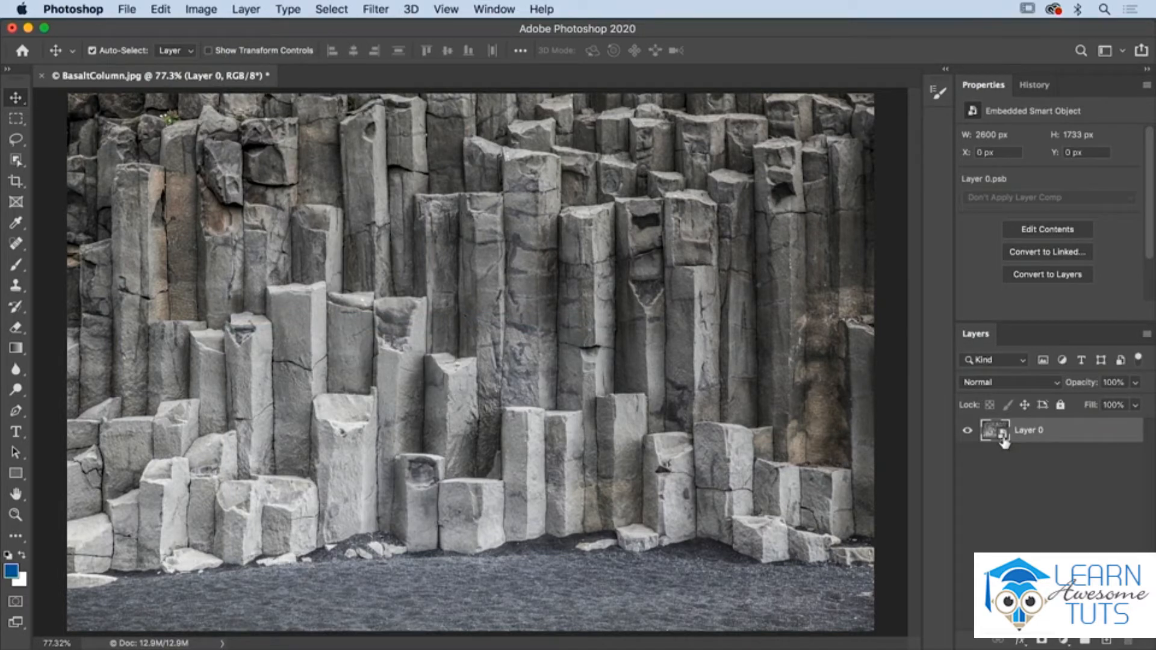
Step: Scale the Smart Object down from its centre to about 6% of its size
{"action": "left_click", "coordinate": [160, 9]}
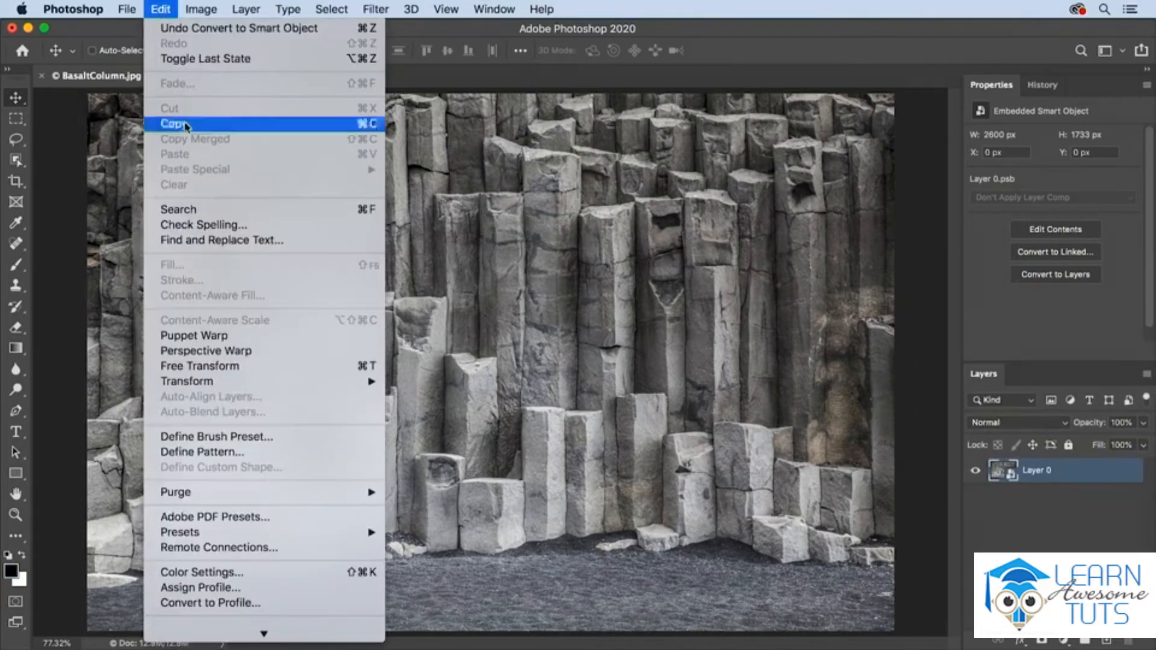
{"action": "mouse_move", "coordinate": [347, 382]}
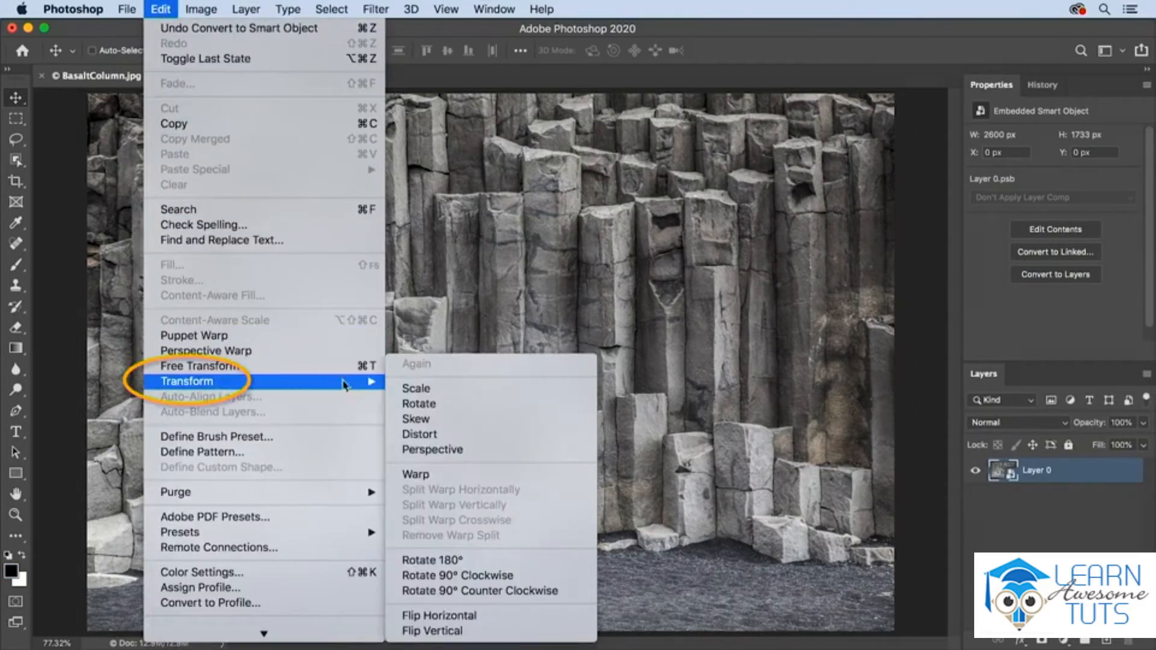
{"action": "left_click", "coordinate": [423, 394]}
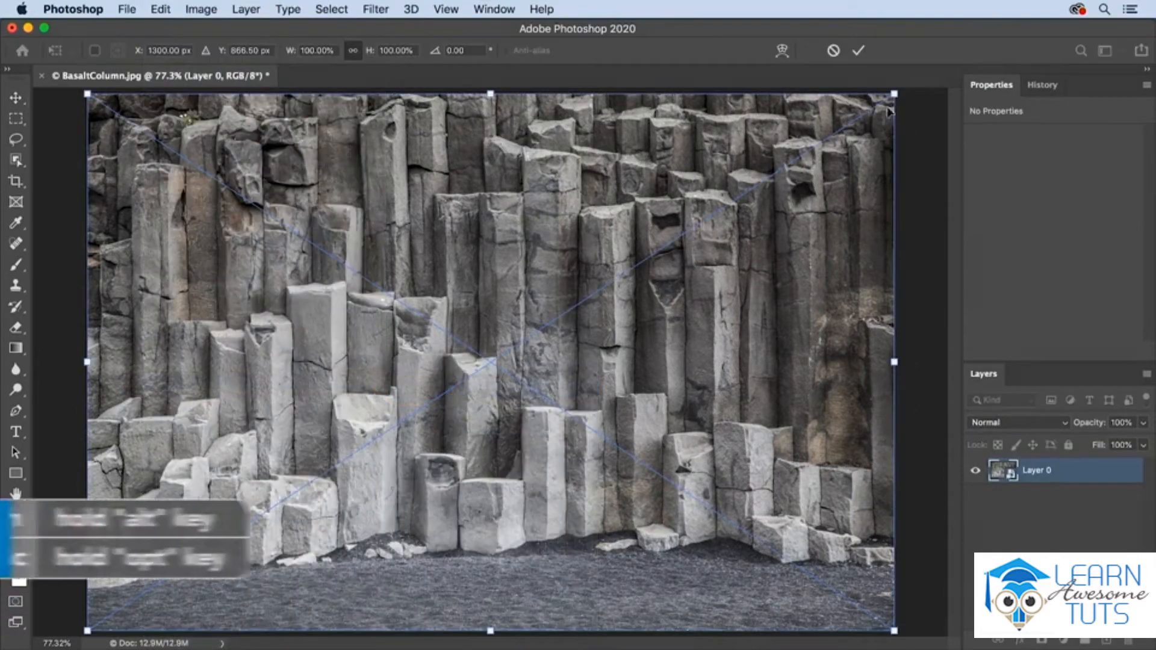
{"action": "left_click_drag", "start_coordinate": [897, 92], "coordinate": [551, 391]}
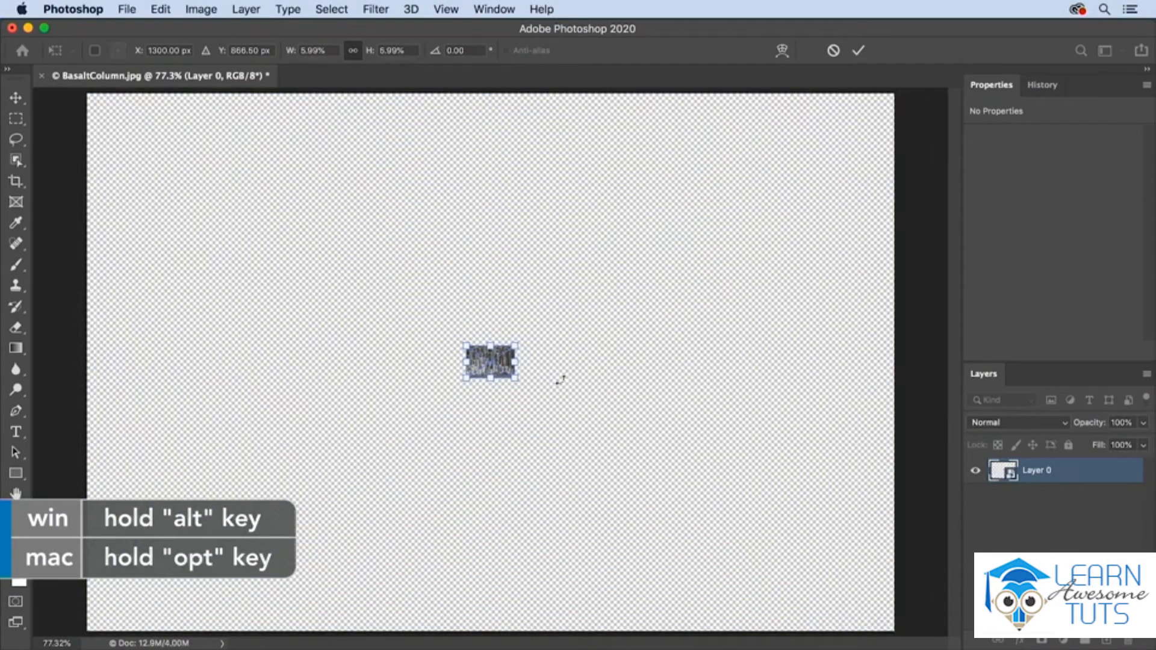
Step: Warp the reduced Smart Object with the Arch preset at a 10% bend and apply the transform
{"action": "left_click", "coordinate": [783, 50]}
{"action": "left_click", "coordinate": [480, 51]}
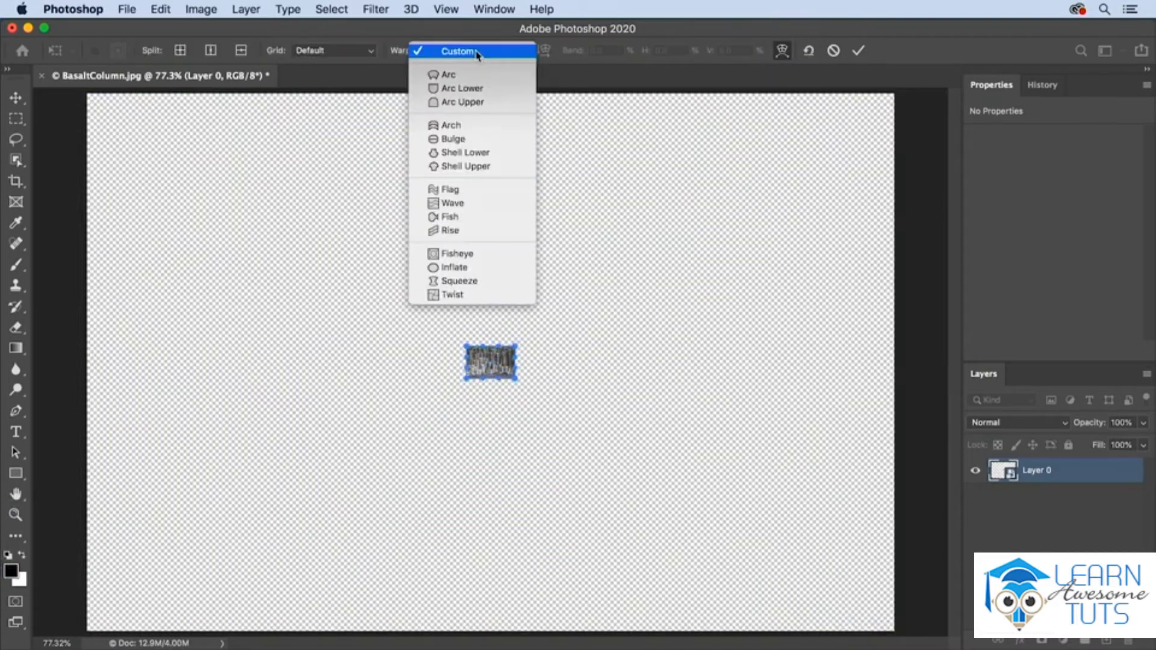
{"action": "left_click", "coordinate": [453, 125]}
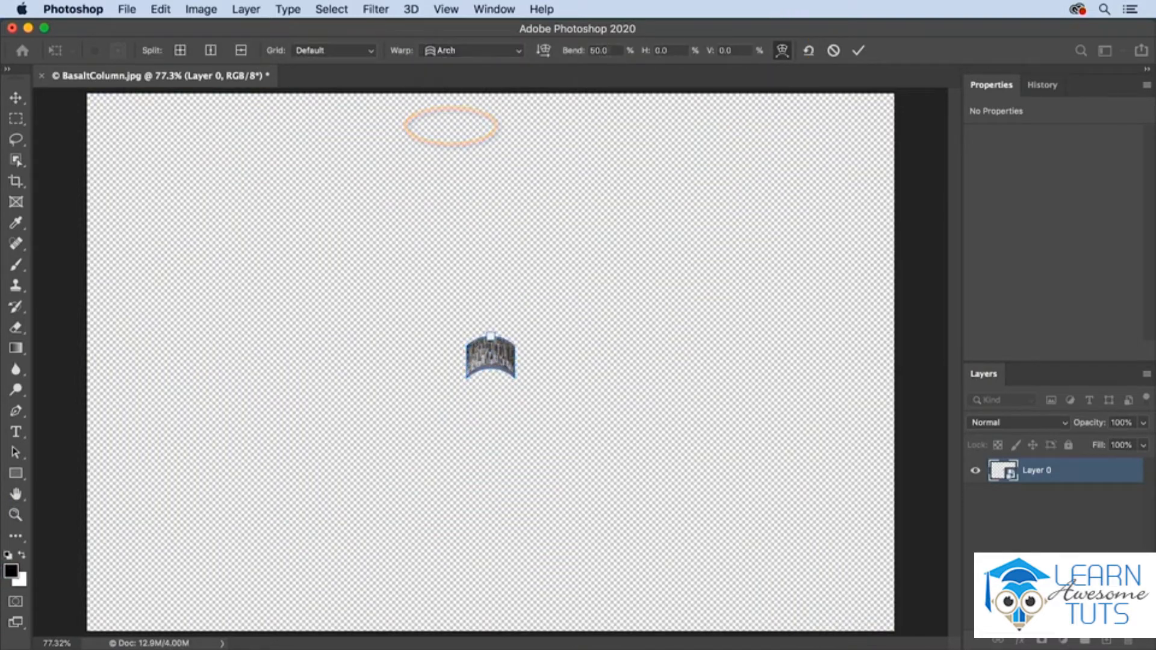
{"action": "type", "text": "10"}
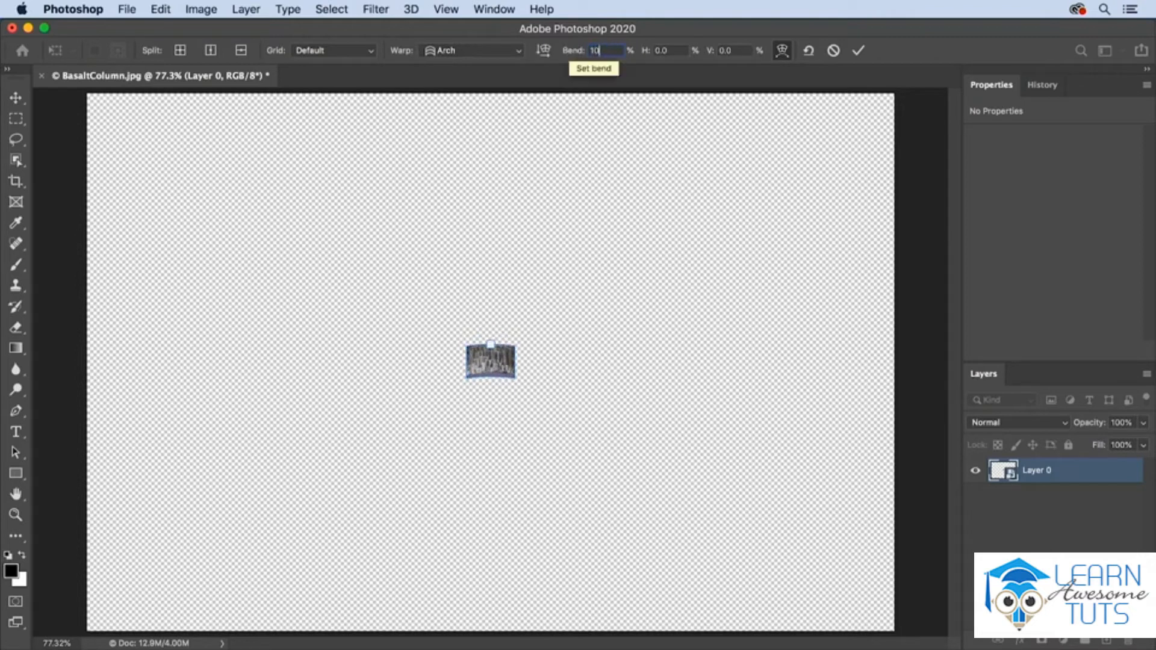
{"action": "left_click", "coordinate": [858, 50]}
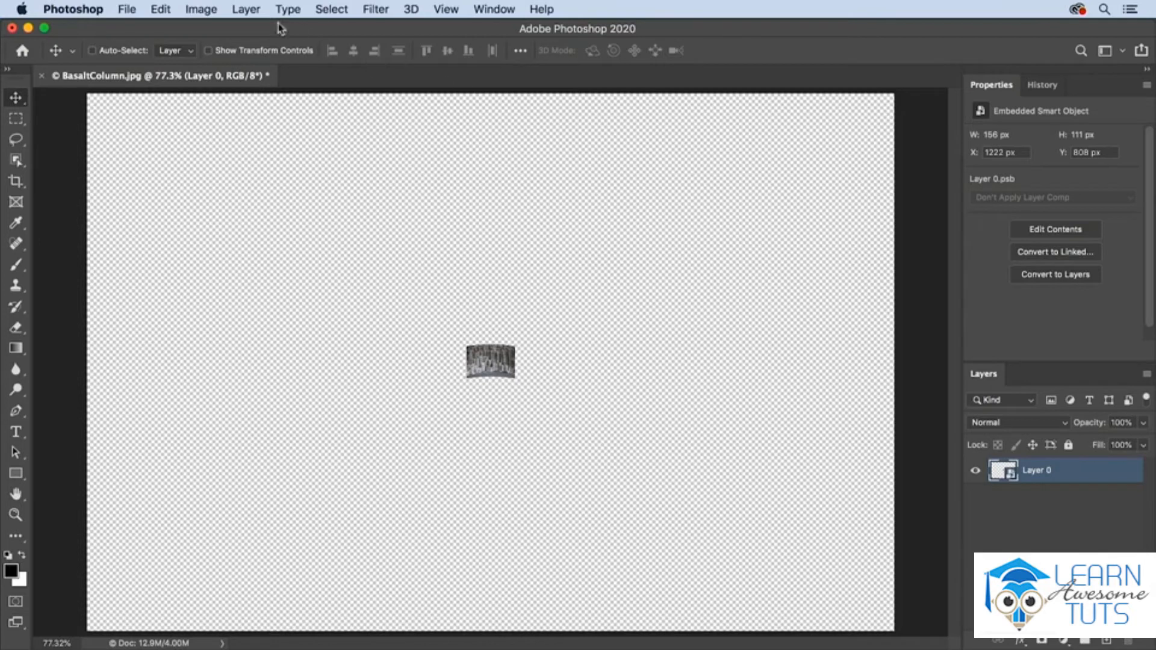
Step: Reopen the Scale transform on the Smart Object and reset its Arch warp
{"action": "left_click", "coordinate": [160, 9]}
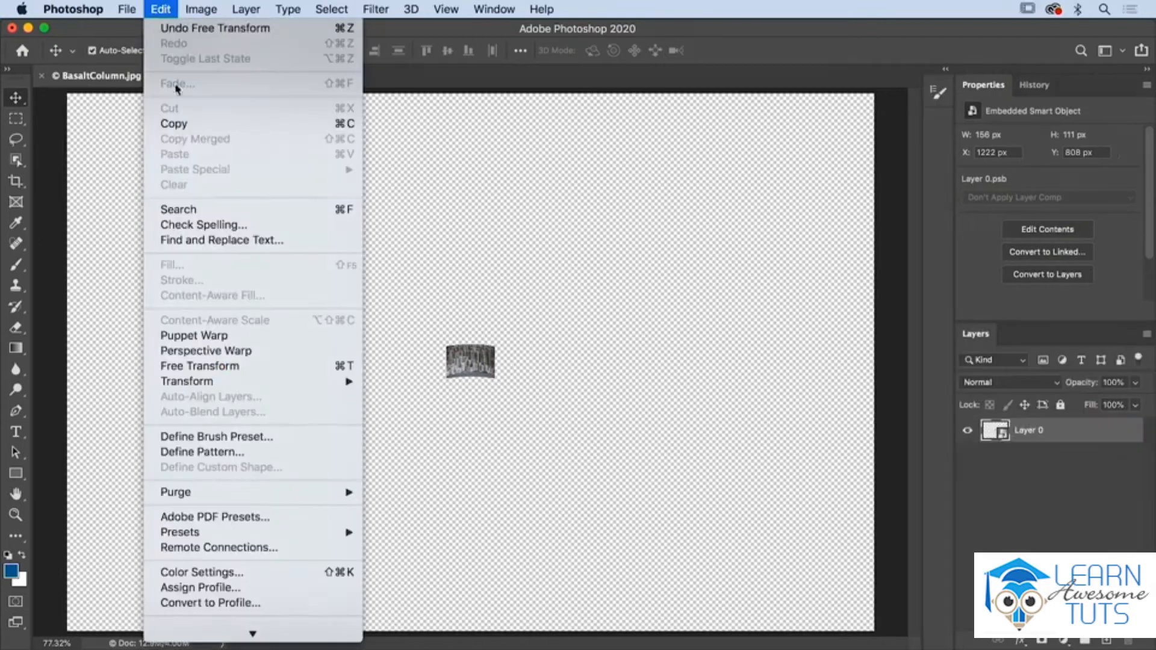
{"action": "mouse_move", "coordinate": [266, 381]}
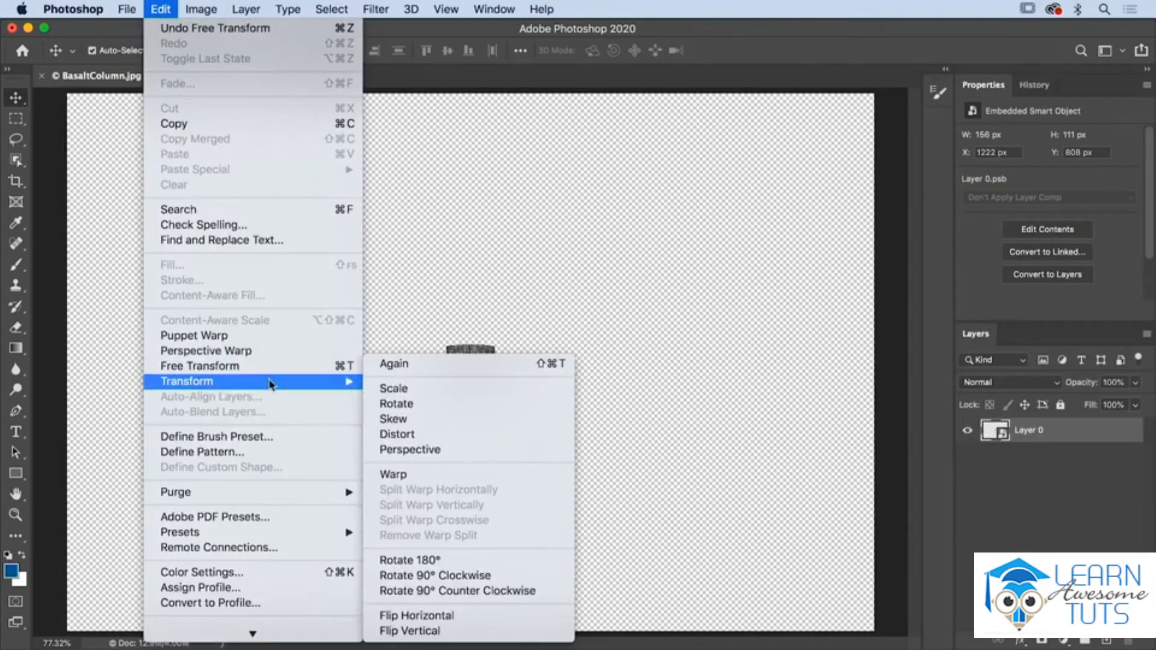
{"action": "left_click", "coordinate": [402, 388]}
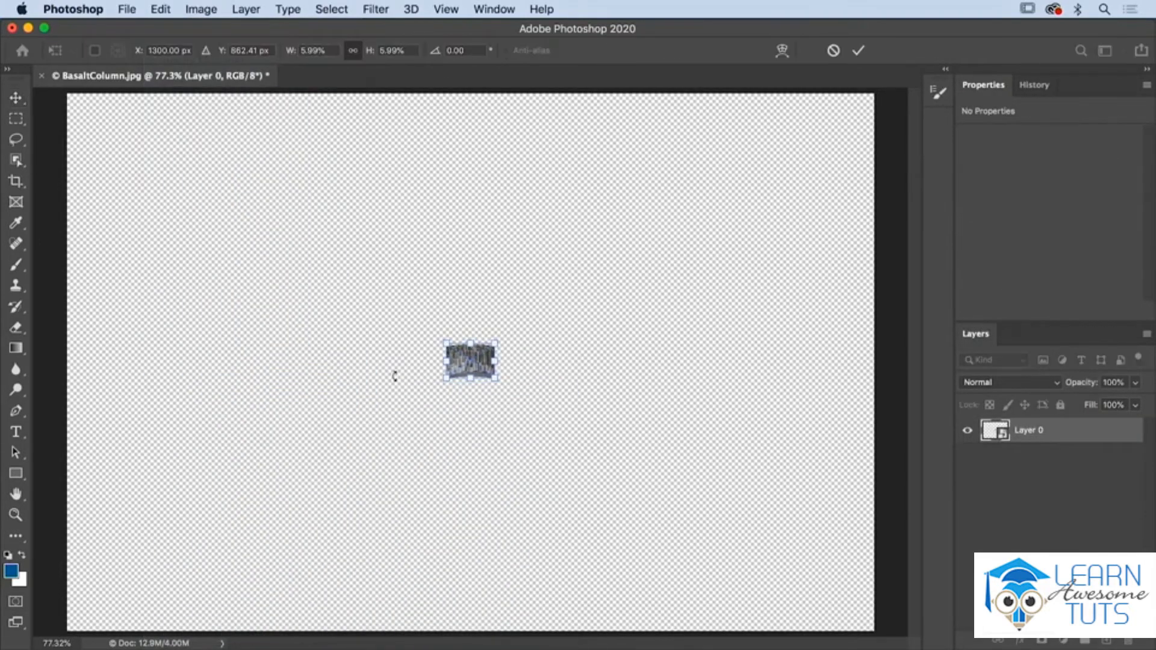
{"action": "left_click", "coordinate": [781, 50]}
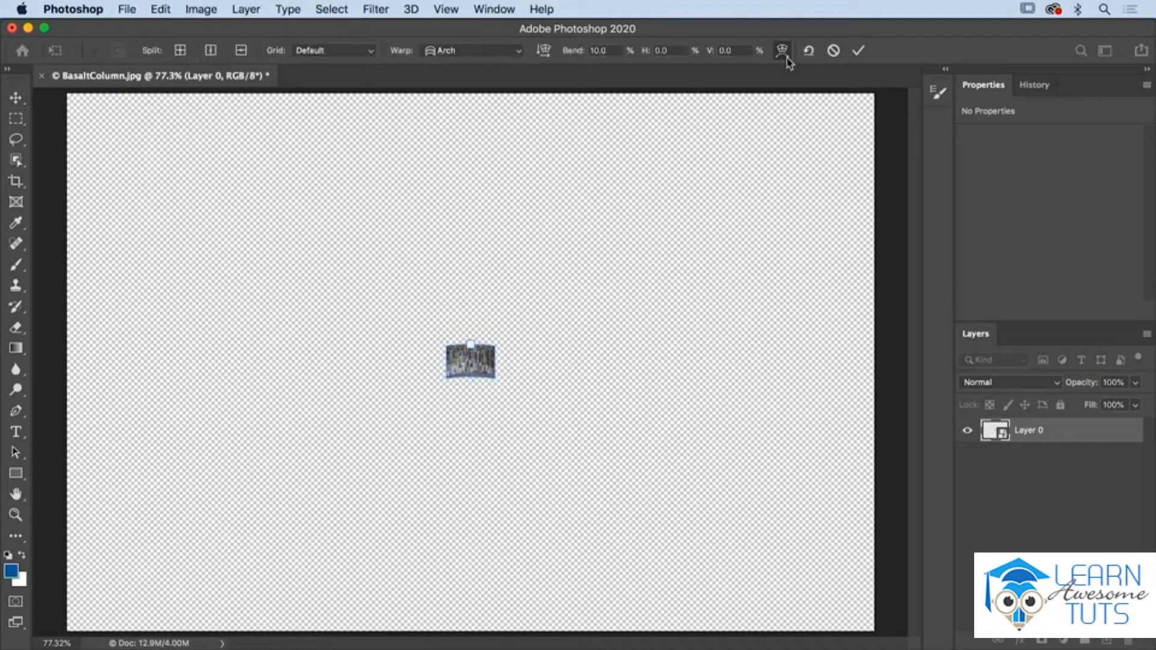
{"action": "left_click", "coordinate": [810, 52]}
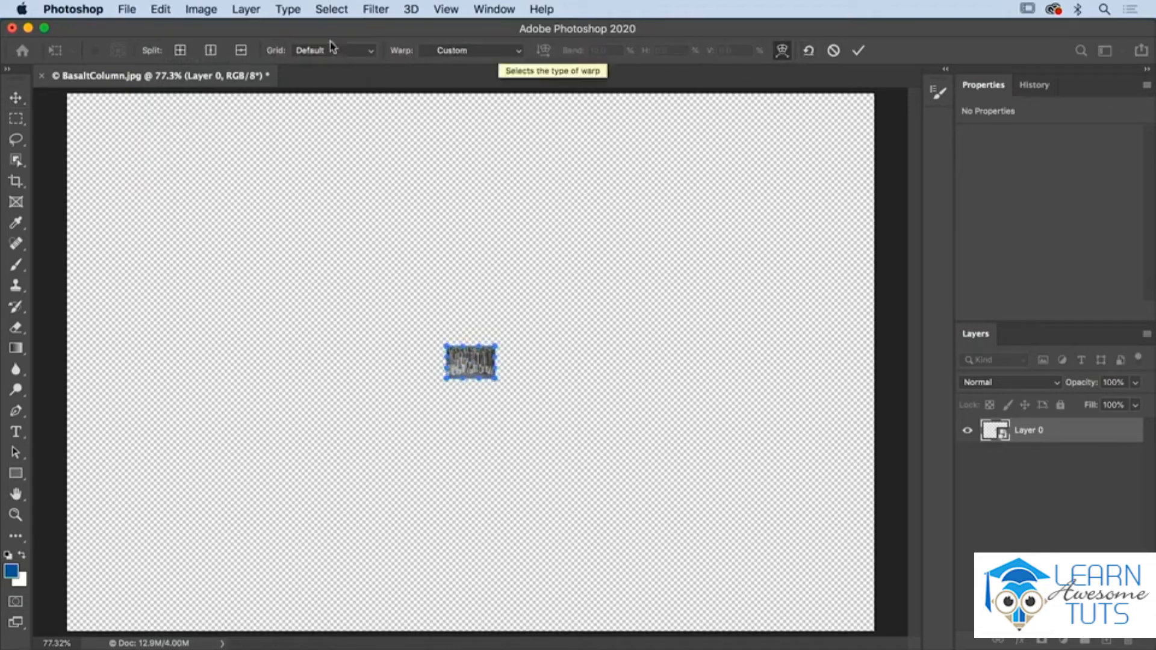
Step: Scale the small Smart Object up from its centre to about 2618 × 1745 px, filling the canvas, and apply the transform
{"action": "left_click", "coordinate": [161, 10]}
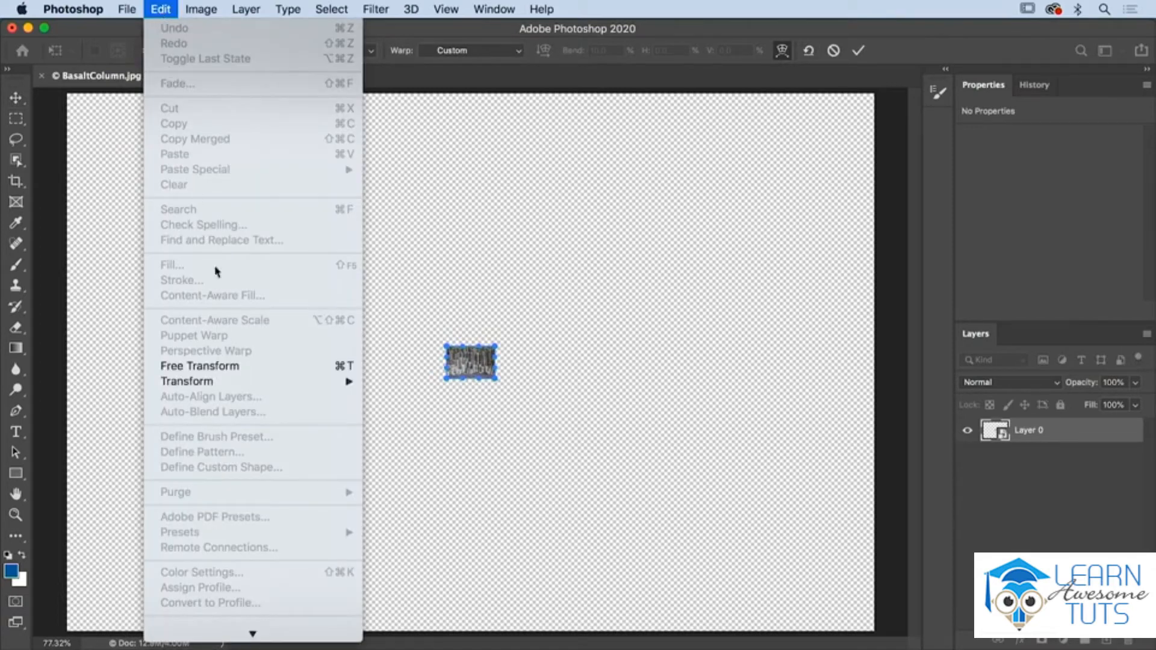
{"action": "mouse_move", "coordinate": [235, 383]}
{"action": "left_click", "coordinate": [384, 393]}
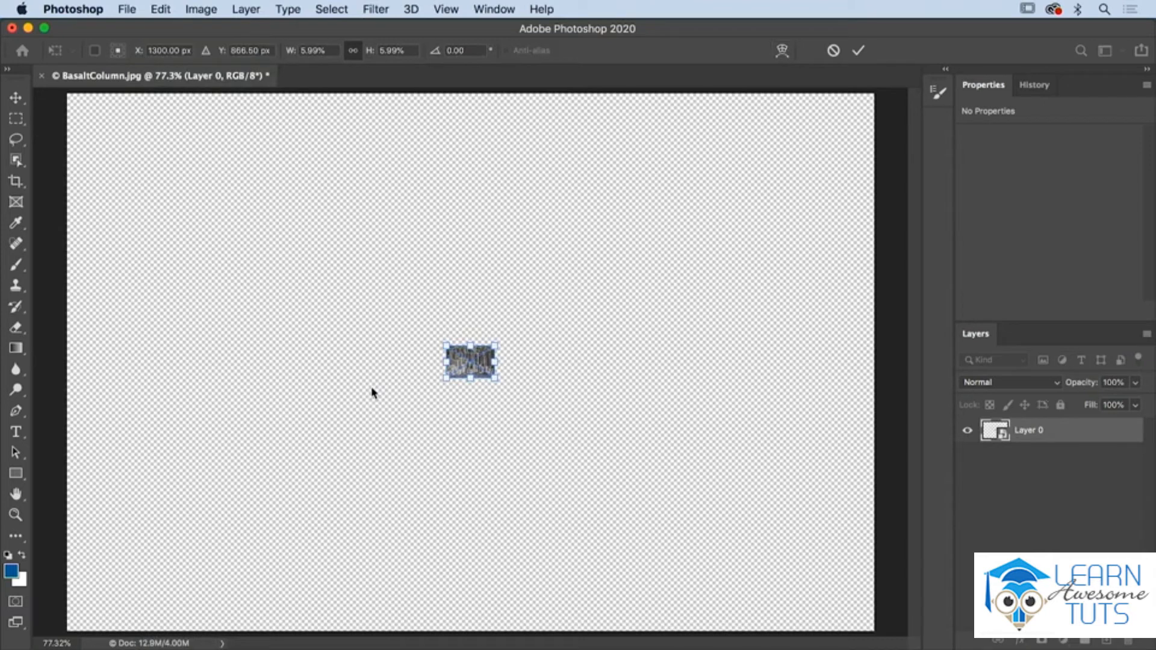
{"action": "left_click_drag", "start_coordinate": [498, 342], "coordinate": [884, 91]}
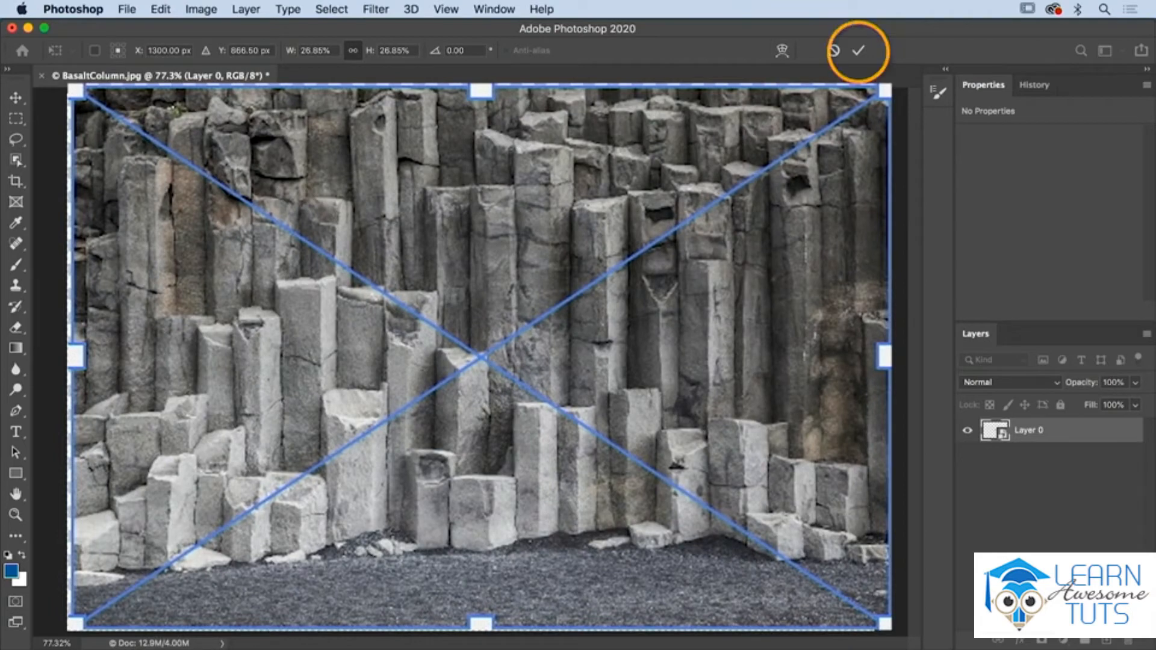
{"action": "key", "text": "Return"}
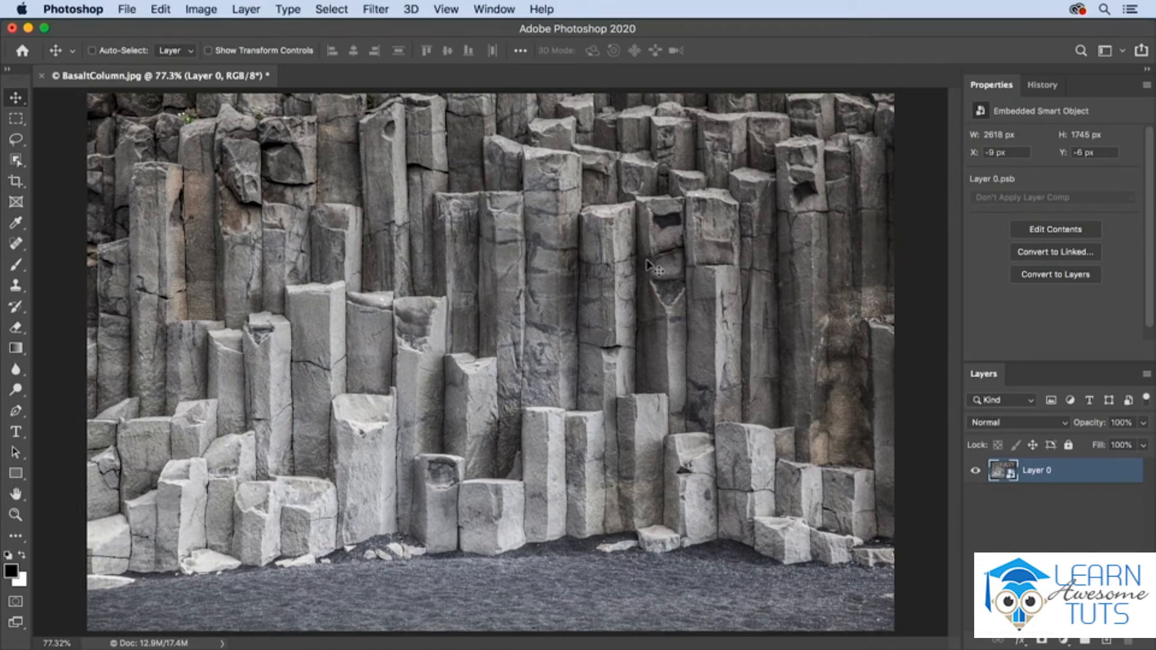
Step: Open the Smart Object's contents and remove the small spot in the sand near the photo's lower-right corner with the Spot Healing Brush
{"action": "left_click", "coordinate": [246, 9]}
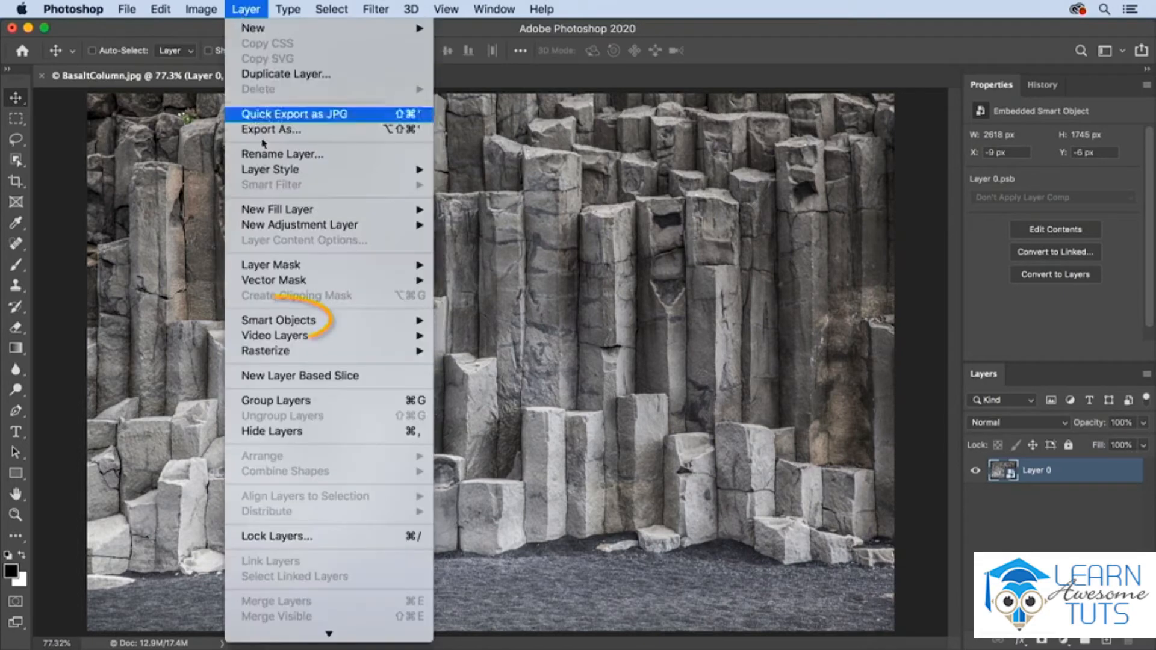
{"action": "mouse_move", "coordinate": [301, 320]}
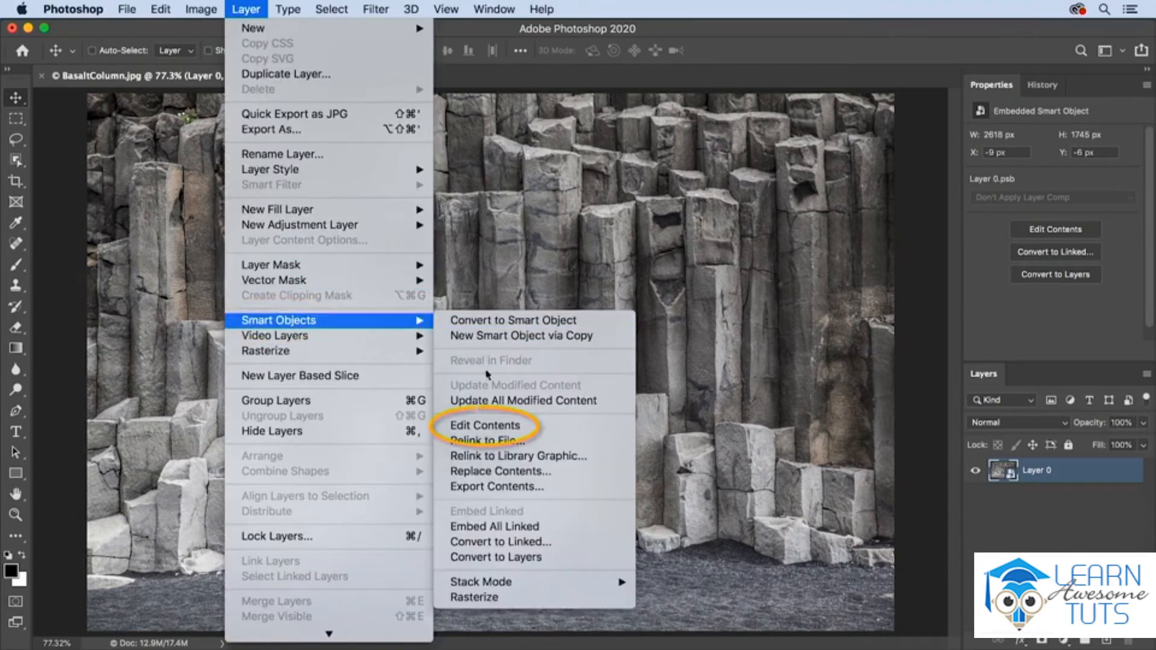
{"action": "left_click", "coordinate": [545, 428]}
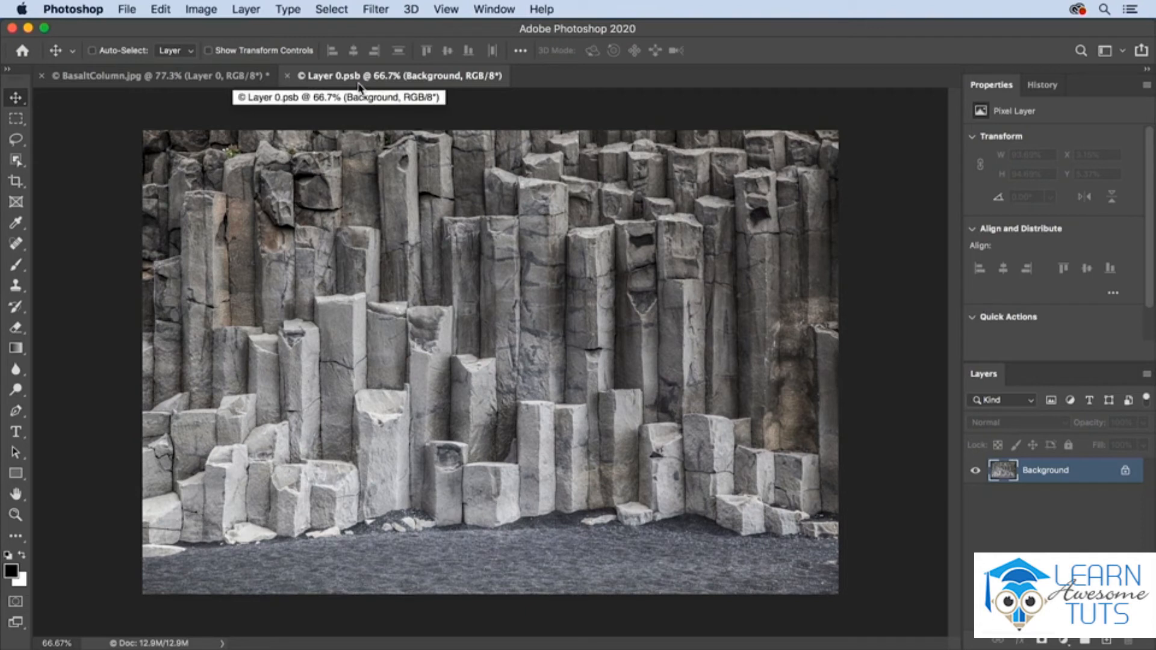
{"action": "key", "text": "j"}
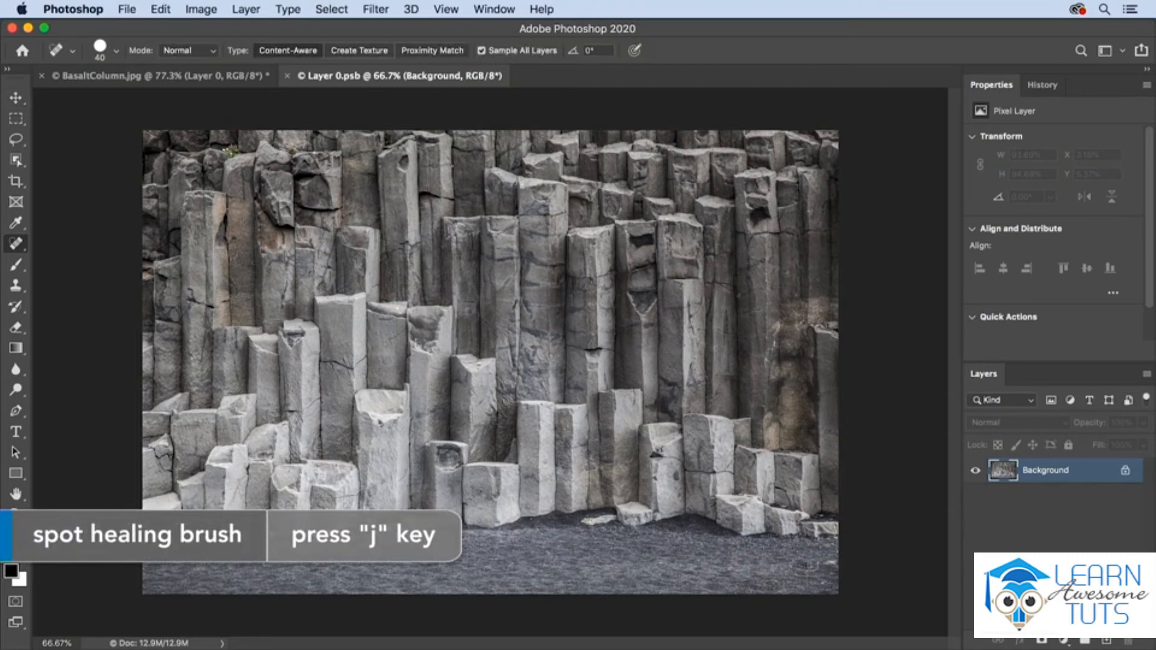
{"action": "left_click", "coordinate": [829, 563]}
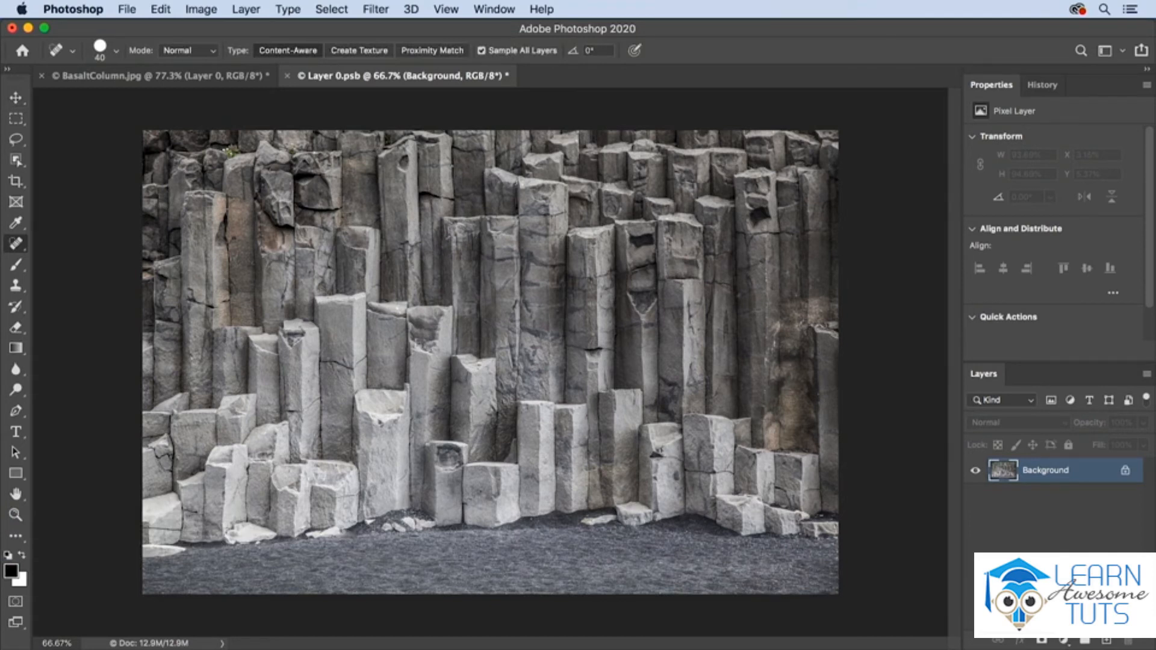
Step: Save the retouched Smart Object contents, Layer 0.psb, and close that document
{"action": "left_click", "coordinate": [126, 10]}
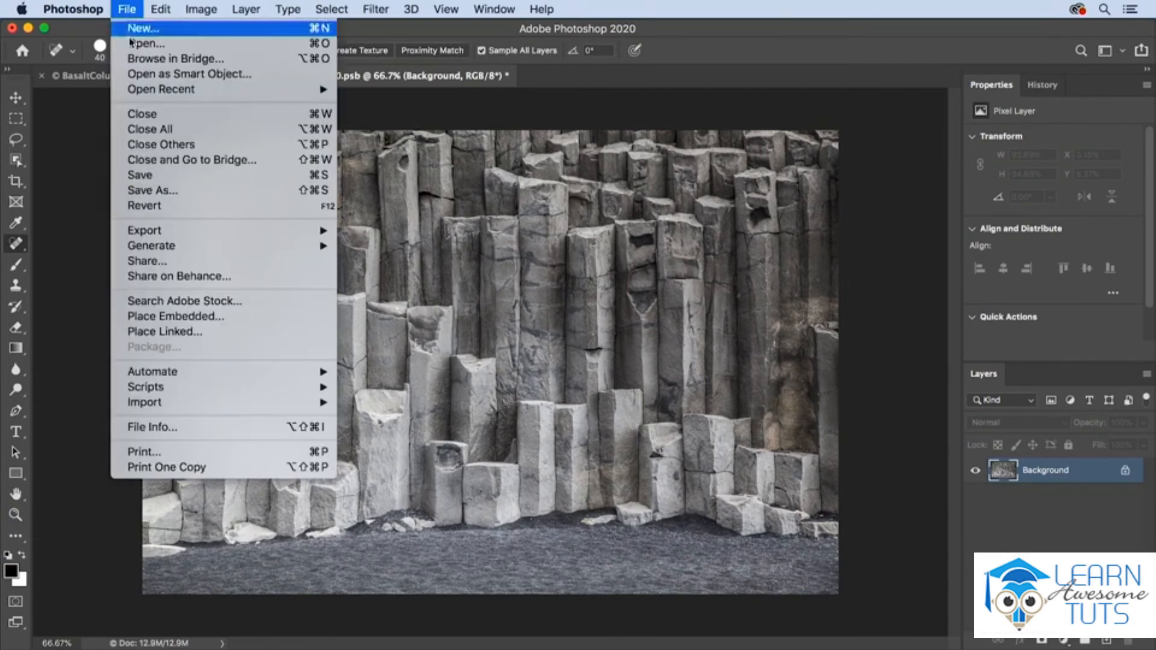
{"action": "left_click", "coordinate": [152, 180]}
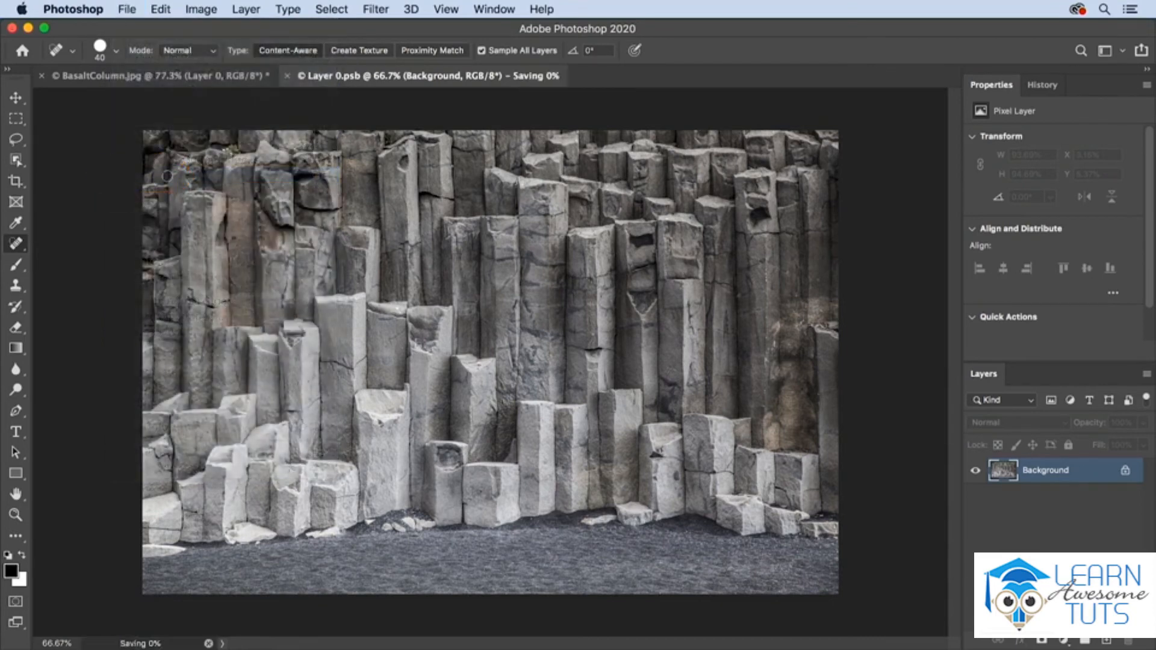
{"action": "left_click", "coordinate": [128, 9]}
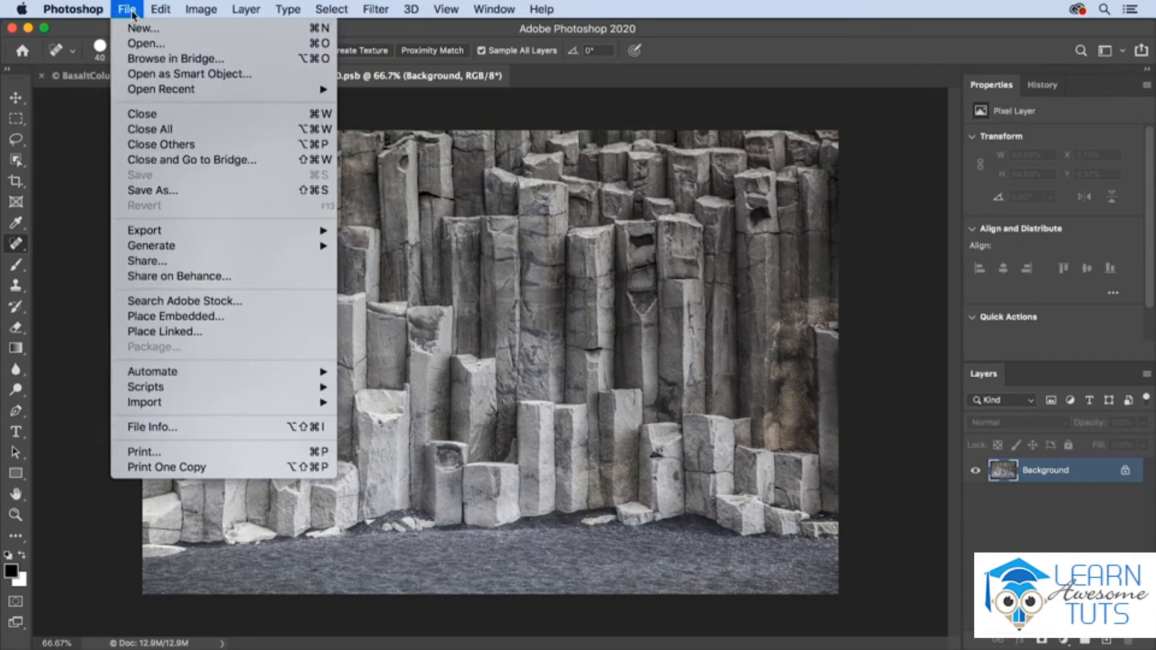
{"action": "left_click", "coordinate": [160, 113]}
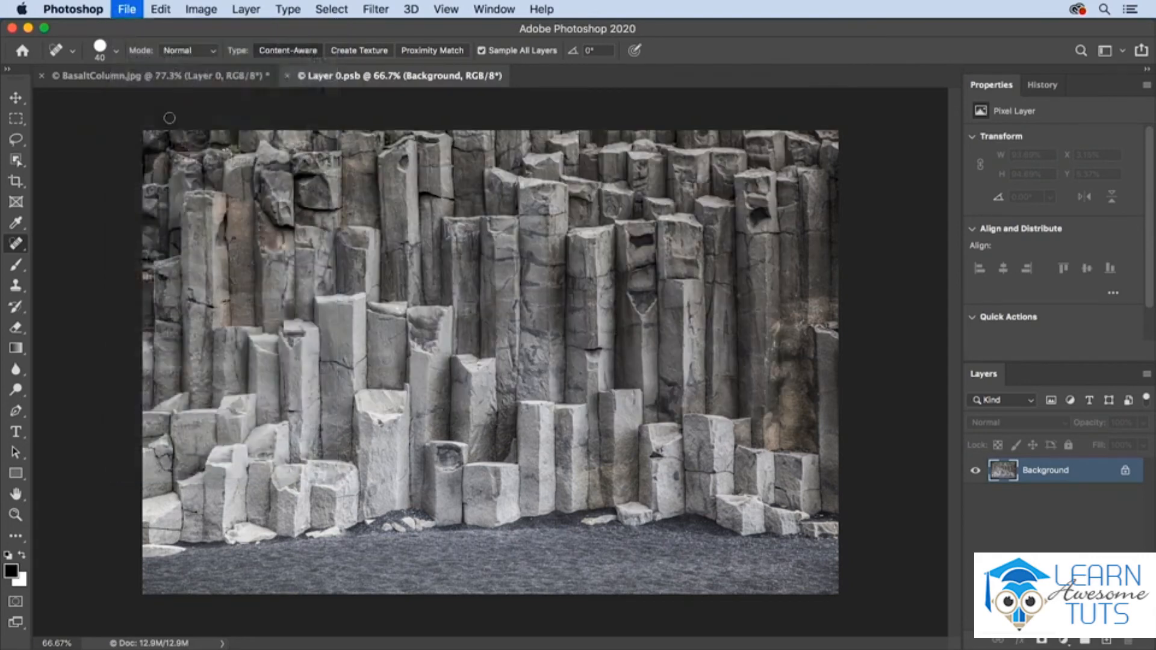